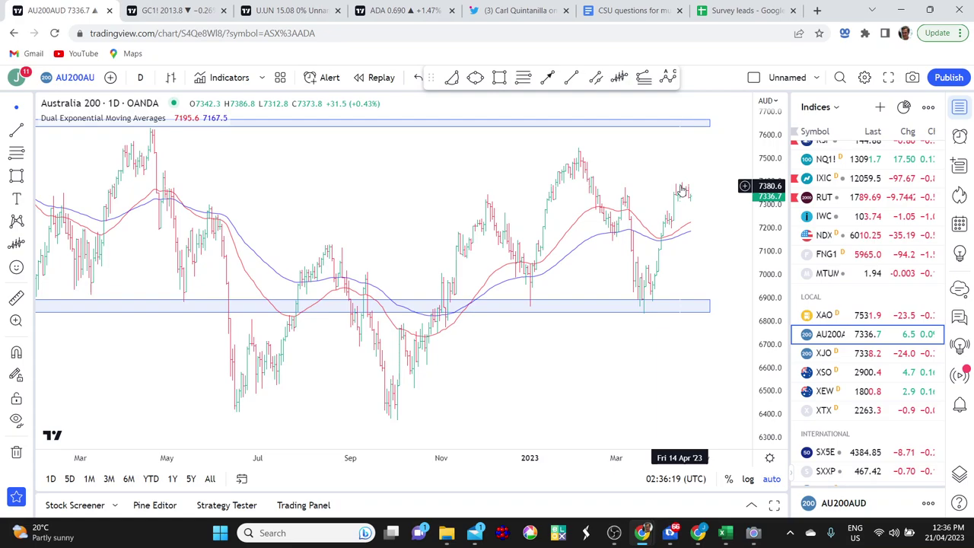
Draw a Fibonacci retracement from the March 2023 low near 6835.7 to the April 2023 high near 7395.1, and delete it
{"action": "scroll", "coordinate": [682, 190], "scroll_direction": "up", "scroll_amount": 2}
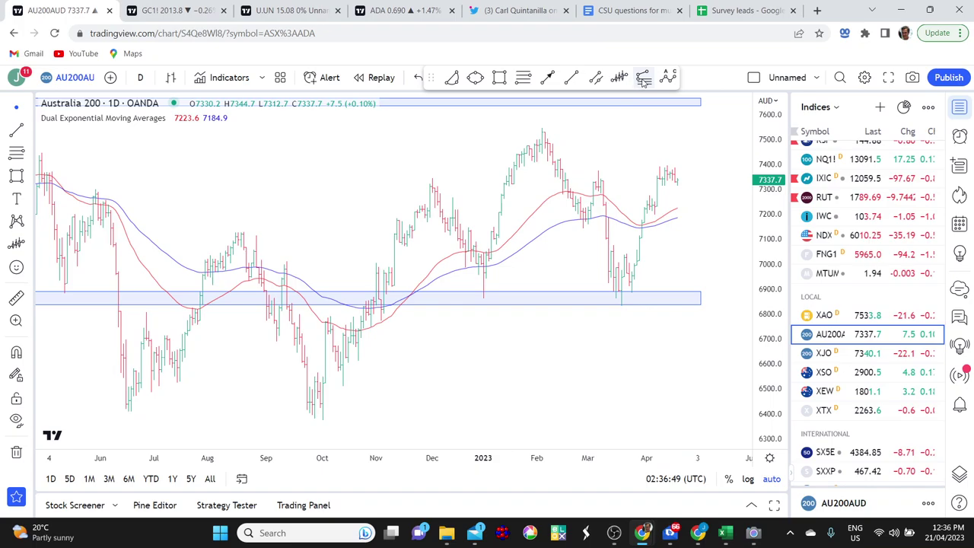
{"action": "left_click", "coordinate": [523, 77]}
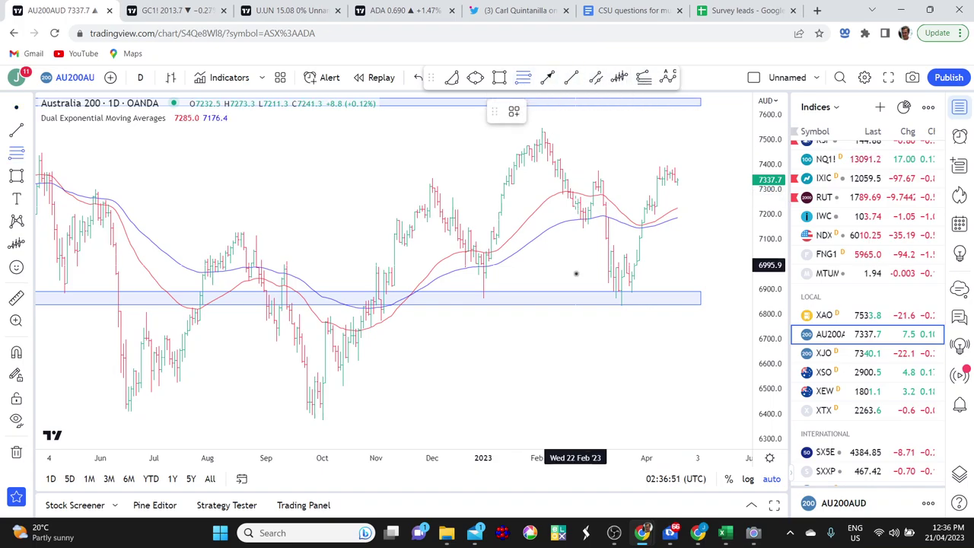
{"action": "left_click", "coordinate": [621, 303]}
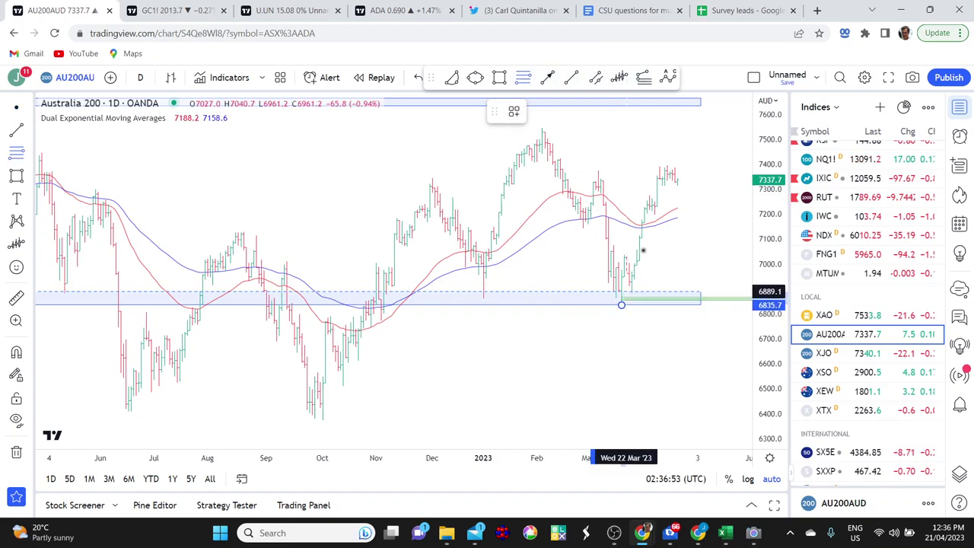
{"action": "left_click", "coordinate": [661, 165]}
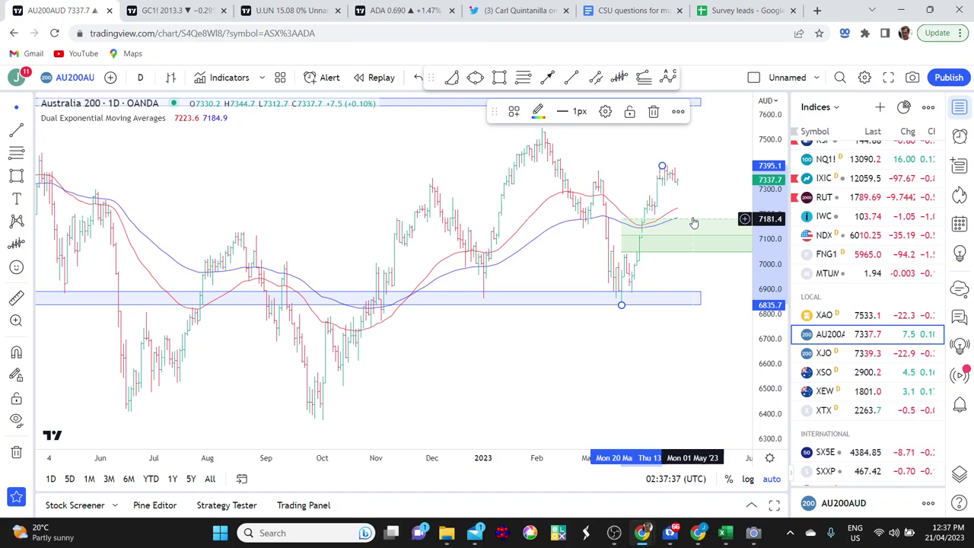
{"action": "key", "text": "Delete"}
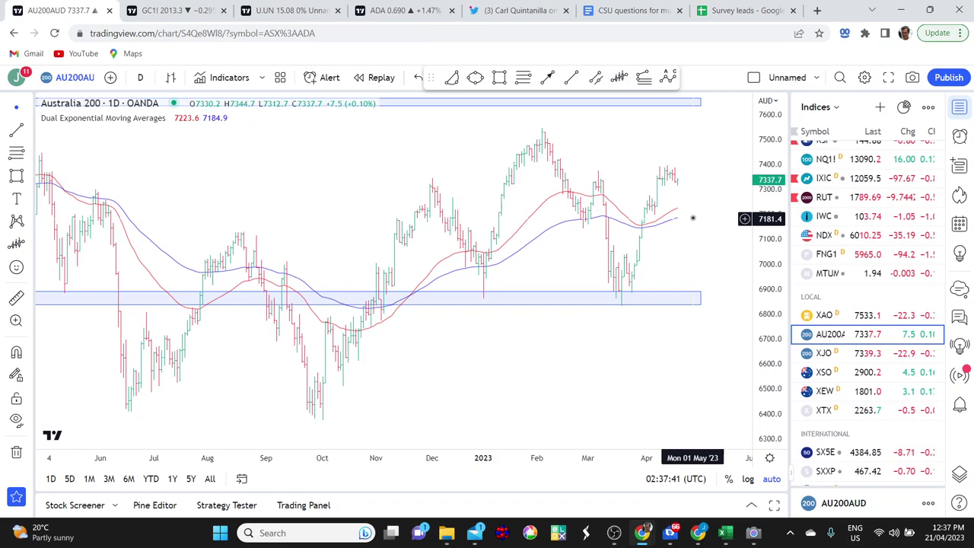
Review the Australia 200 trading range on the daily chart and switch the chart to the 1 week interval
{"action": "scroll", "coordinate": [644, 266], "scroll_direction": "down", "scroll_amount": 5}
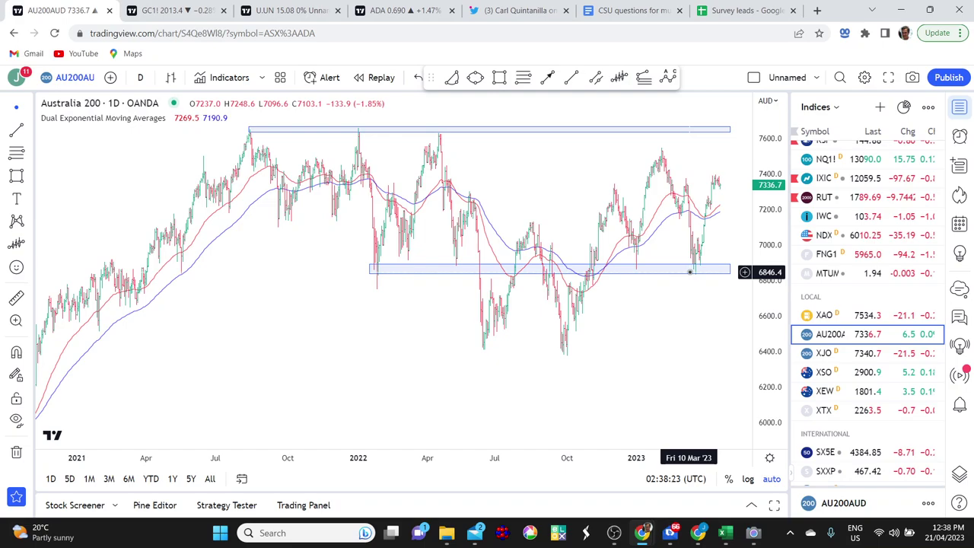
{"action": "scroll", "coordinate": [690, 272], "scroll_direction": "up", "scroll_amount": 2}
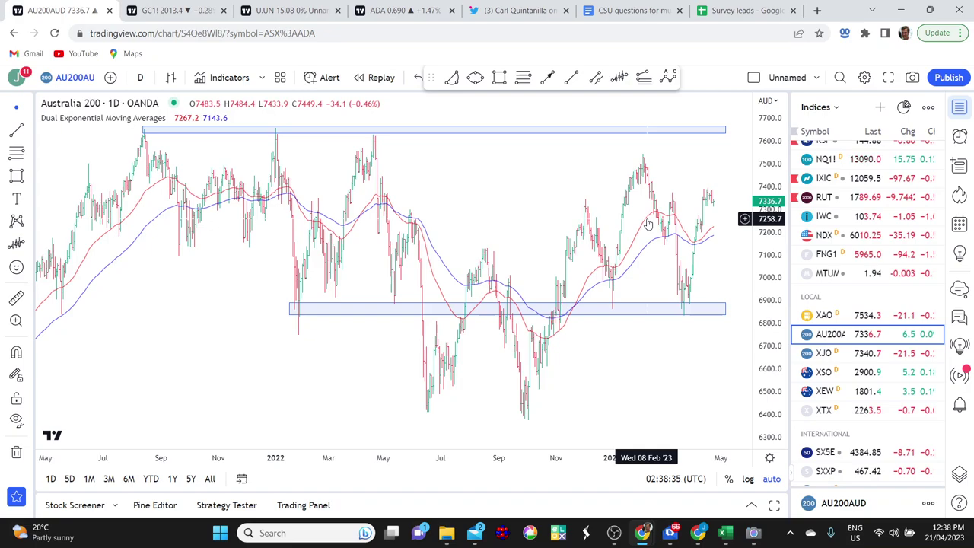
{"action": "scroll", "coordinate": [647, 223], "scroll_direction": "down", "scroll_amount": 4}
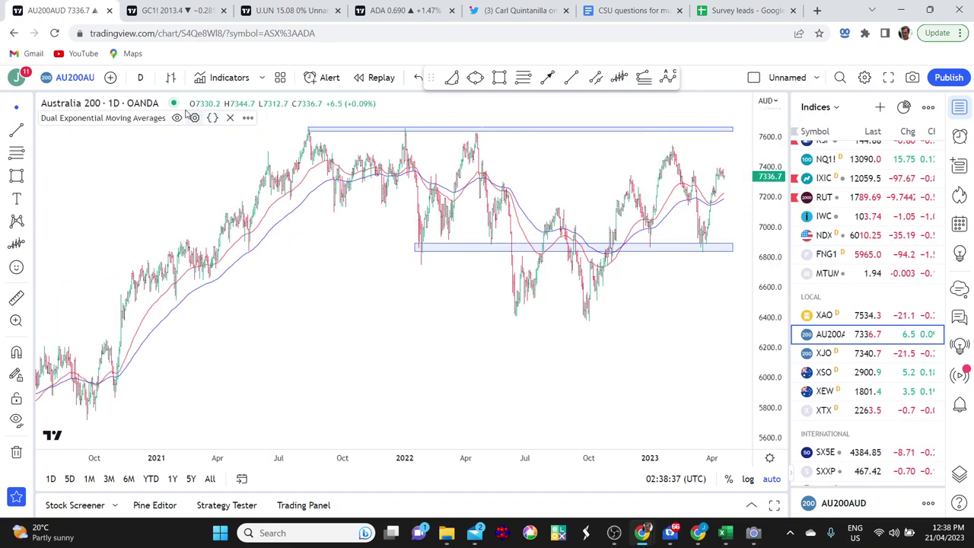
{"action": "left_click", "coordinate": [140, 77]}
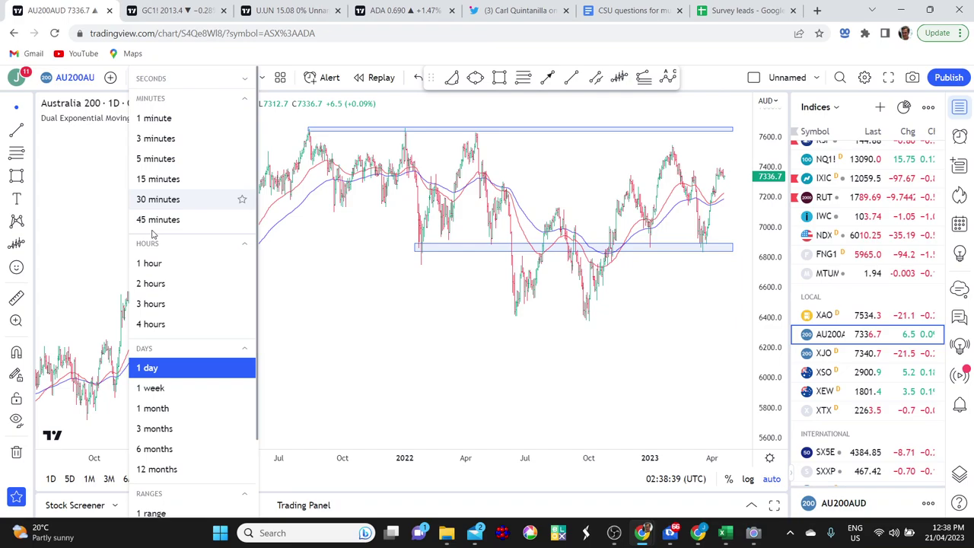
{"action": "left_click", "coordinate": [155, 389]}
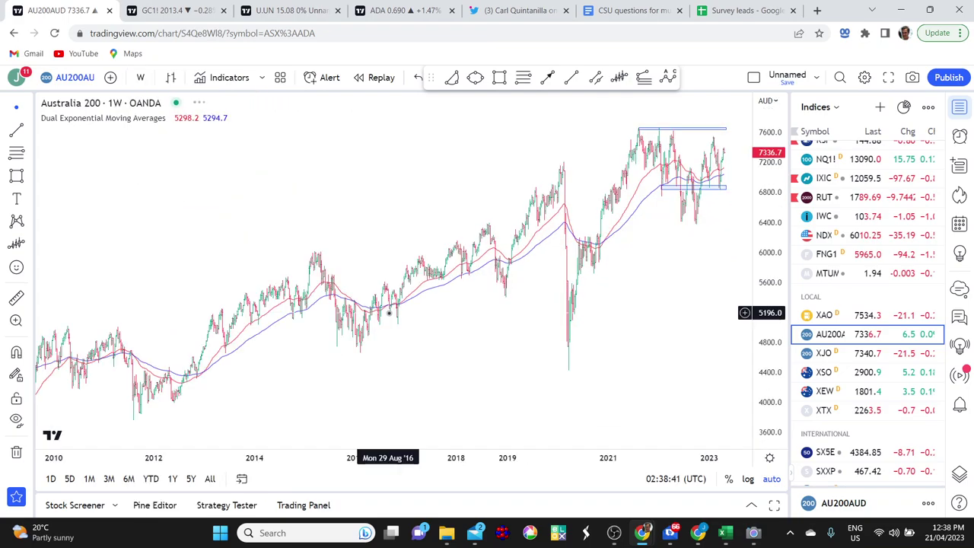
Examine the long-term weekly price history of the Australia 200, from the 2007–2009 decline to the 2021–2023 range
{"action": "scroll", "coordinate": [389, 312], "scroll_direction": "down", "scroll_amount": 4}
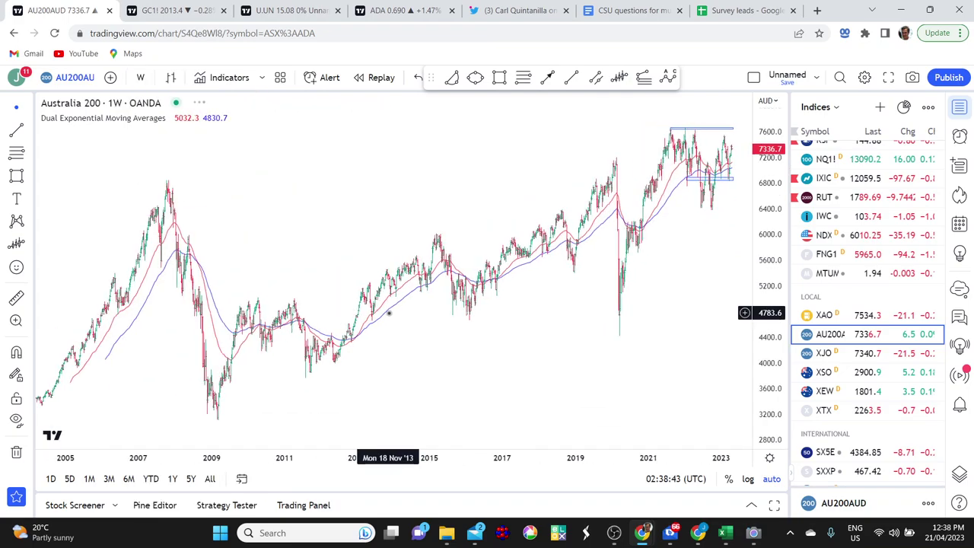
{"action": "scroll", "coordinate": [388, 312], "scroll_direction": "up", "scroll_amount": 1}
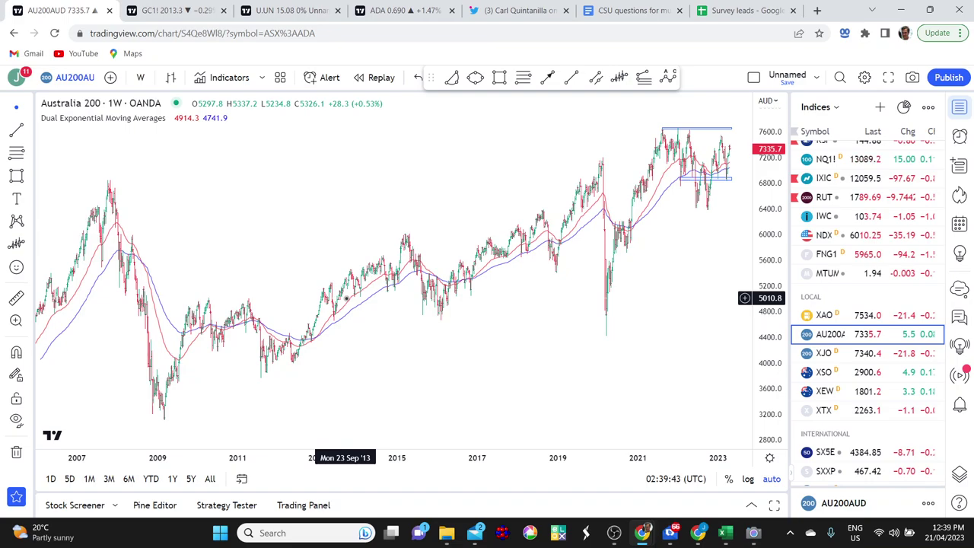
{"action": "scroll", "coordinate": [619, 338], "scroll_direction": "up", "scroll_amount": 1}
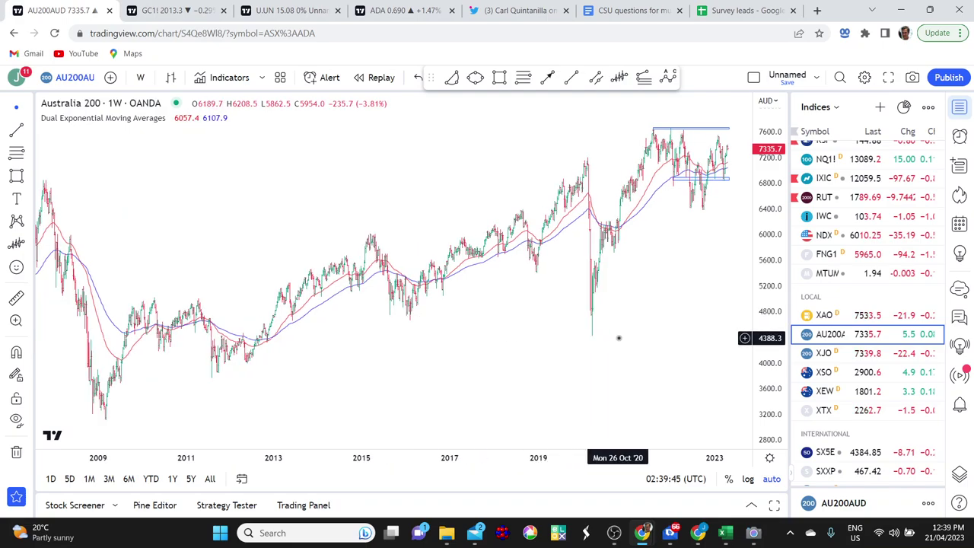
{"action": "scroll", "coordinate": [618, 338], "scroll_direction": "up", "scroll_amount": 2}
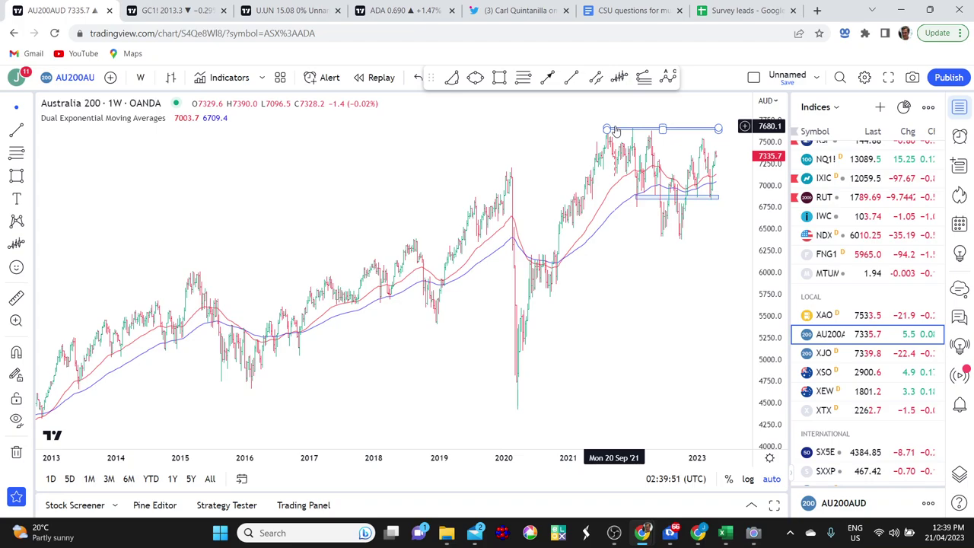
{"action": "scroll", "coordinate": [625, 149], "scroll_direction": "down", "scroll_amount": 2}
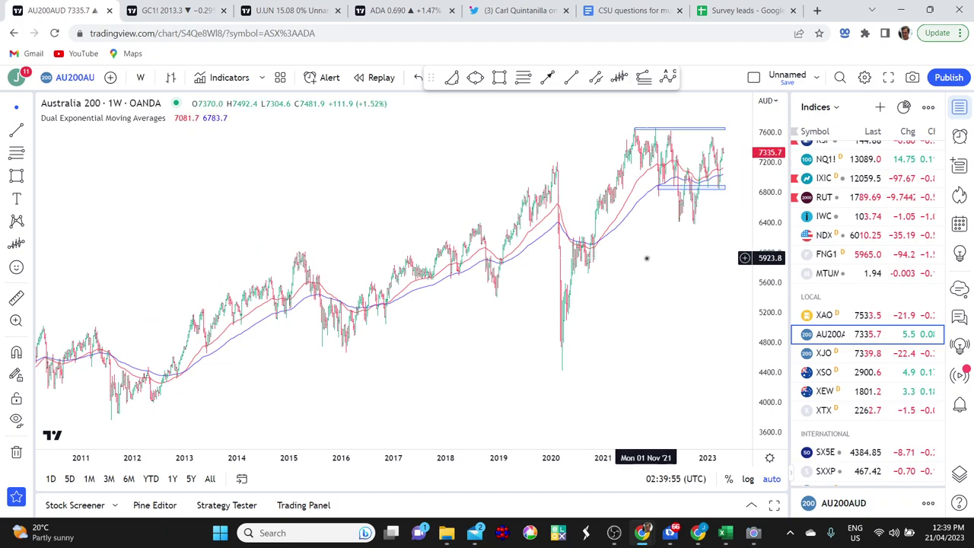
{"action": "scroll", "coordinate": [647, 259], "scroll_direction": "down", "scroll_amount": 2}
{"action": "scroll", "coordinate": [647, 258], "scroll_direction": "down", "scroll_amount": 2}
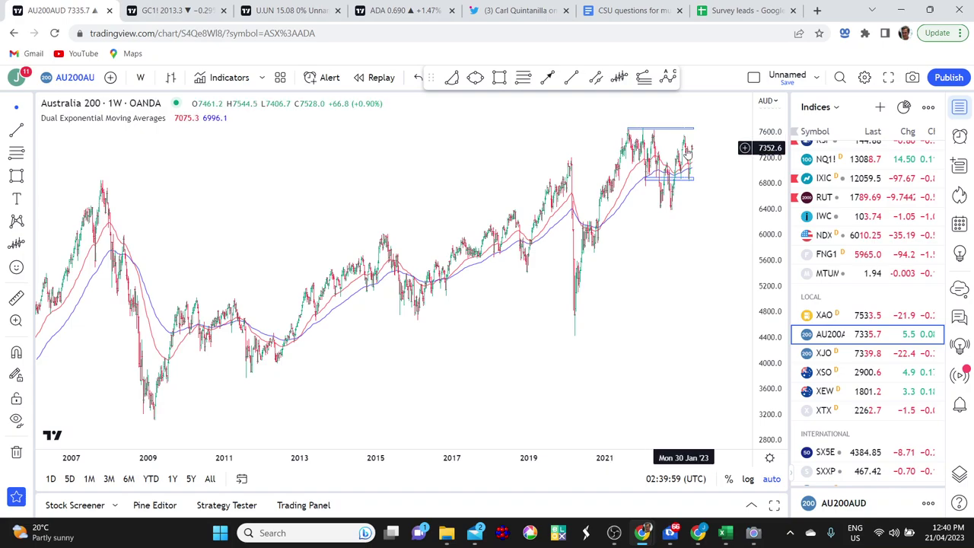
Draw an ABC correction wave over the 2009–2011 prices, with points at about 4971, 4082, 4942 and 3776
{"action": "left_click", "coordinate": [668, 77]}
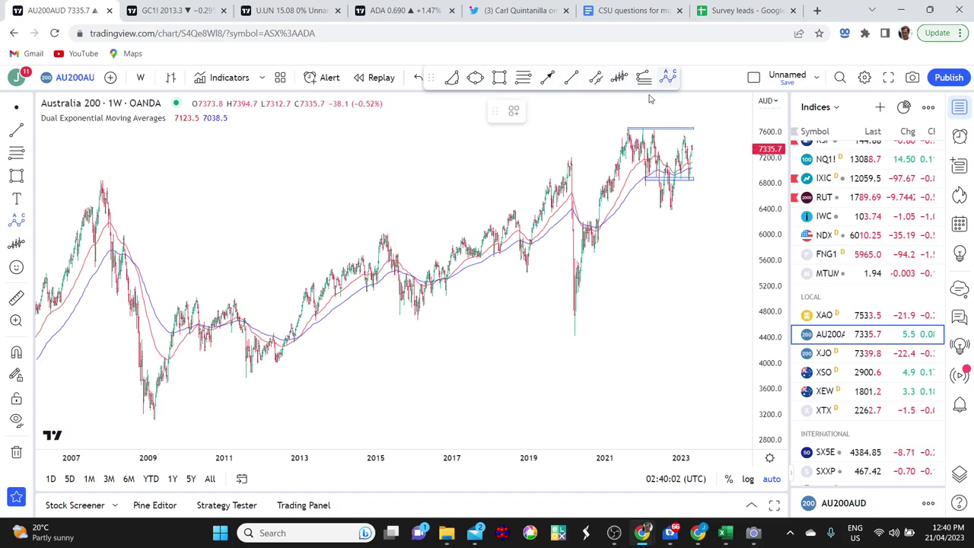
{"action": "left_click", "coordinate": [183, 301]}
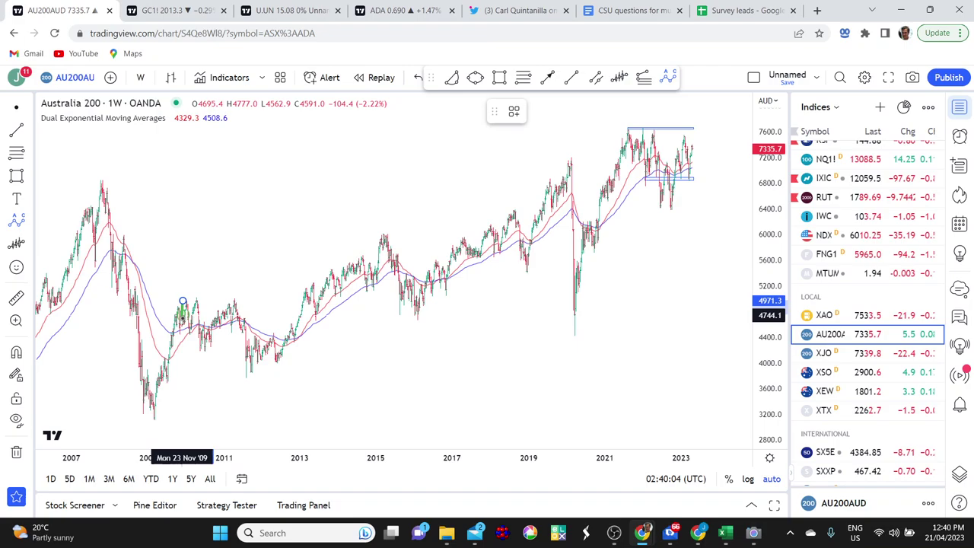
{"action": "left_click", "coordinate": [195, 356]}
{"action": "left_click", "coordinate": [216, 304]}
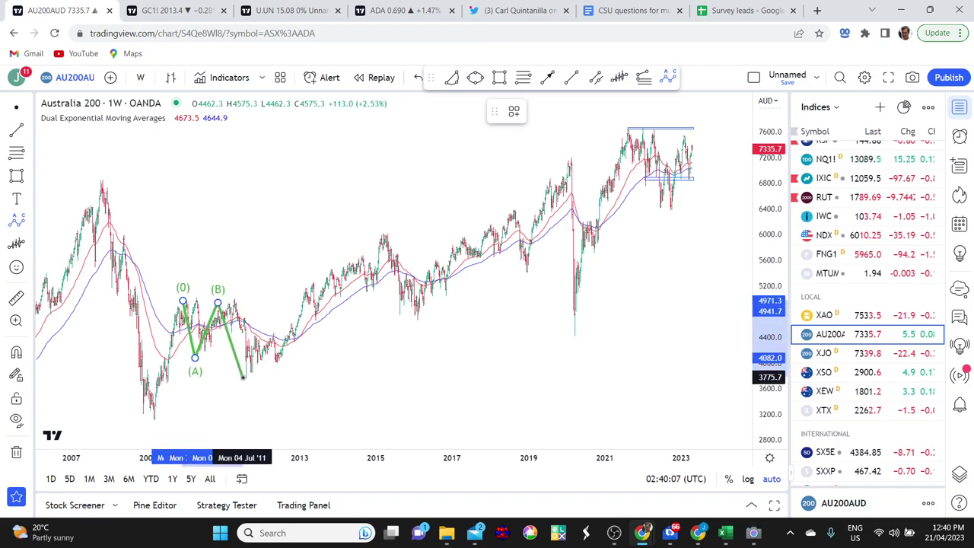
{"action": "left_click", "coordinate": [242, 375]}
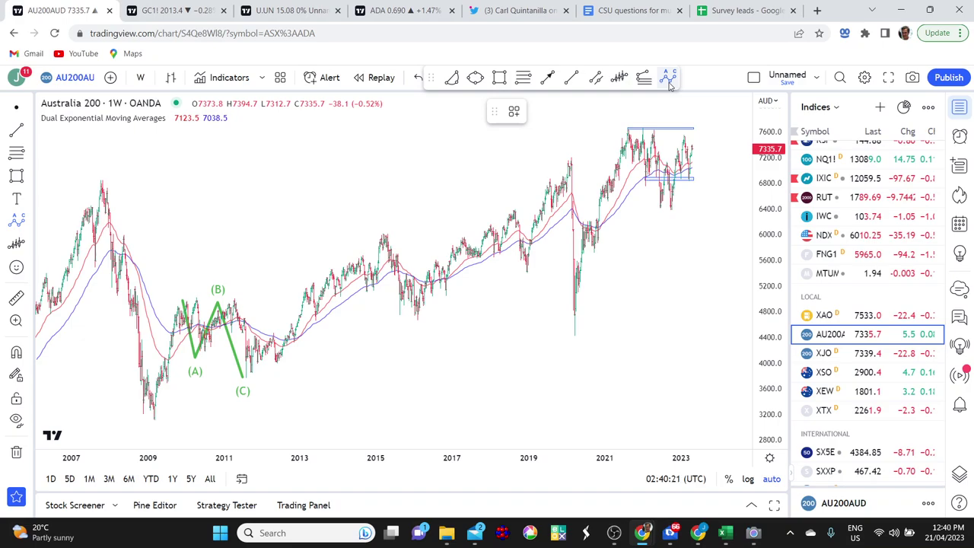
Draw a second ABC correction wave over the 2021–2023 range, starting at about 7610, with A near 6523 and B near 7471
{"action": "left_click", "coordinate": [620, 131]}
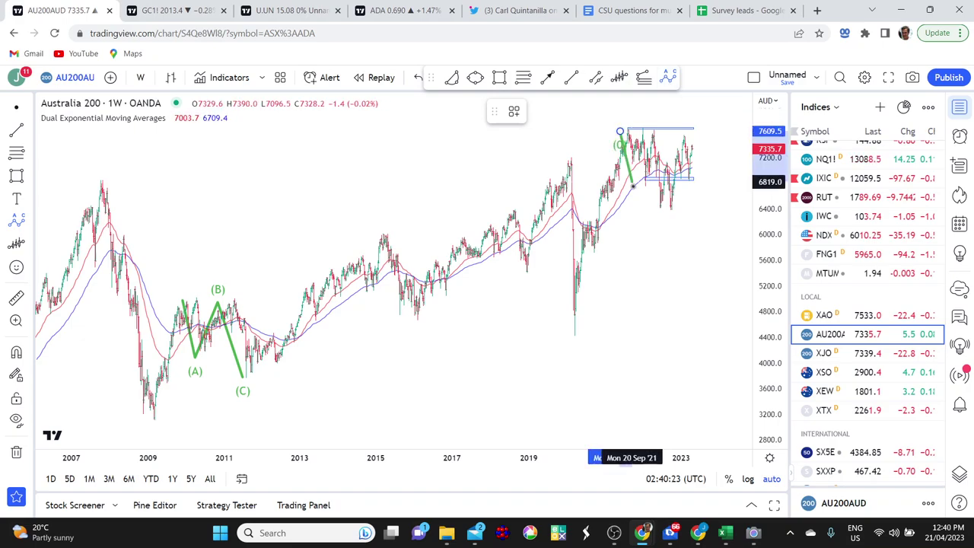
{"action": "left_click", "coordinate": [646, 200]}
{"action": "left_click", "coordinate": [674, 141]}
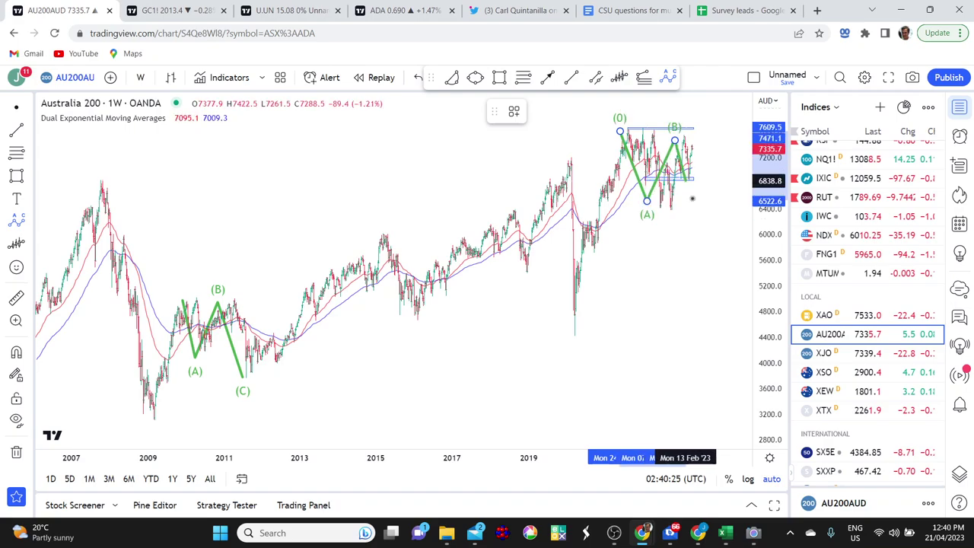
{"action": "left_click", "coordinate": [700, 211]}
{"action": "left_click", "coordinate": [692, 256]}
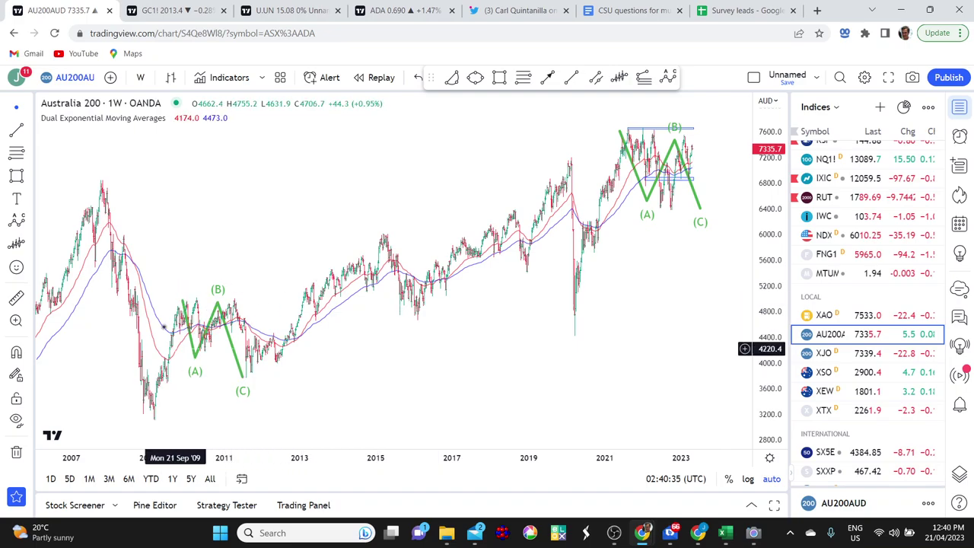
Delete both ABC correction waves, the 2021–2023 one and the 2009–2011 one
{"action": "left_click", "coordinate": [217, 301]}
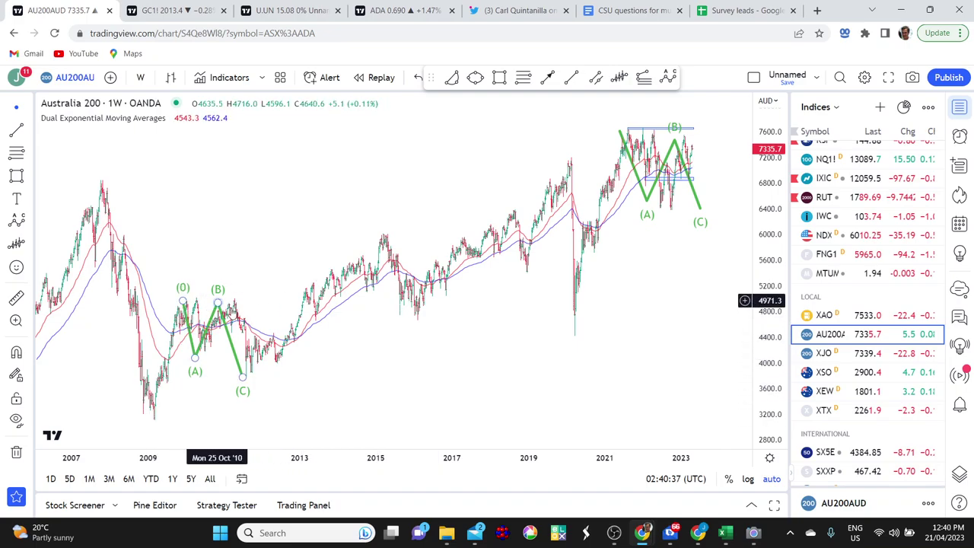
{"action": "left_click", "coordinate": [586, 289]}
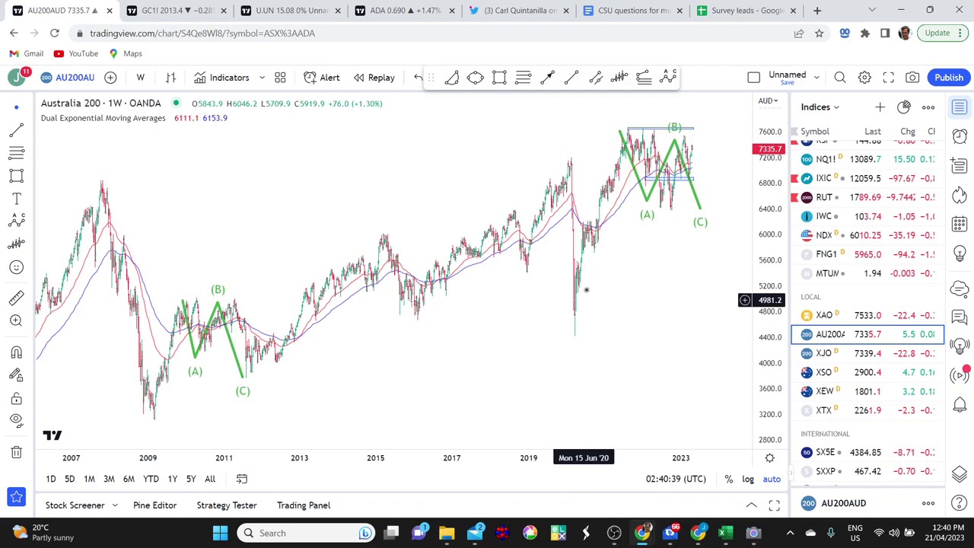
{"action": "left_click", "coordinate": [690, 185]}
{"action": "key", "text": "Delete"}
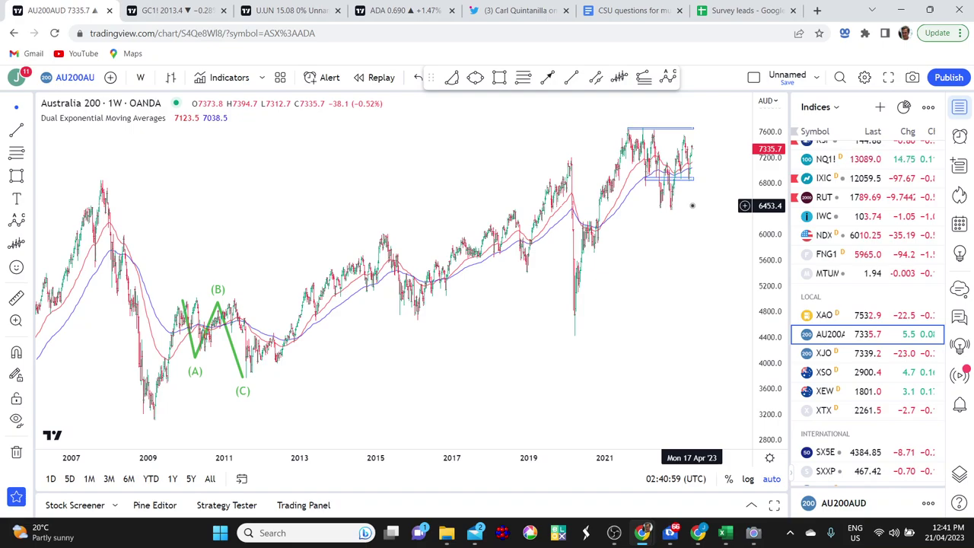
{"action": "left_click", "coordinate": [234, 355]}
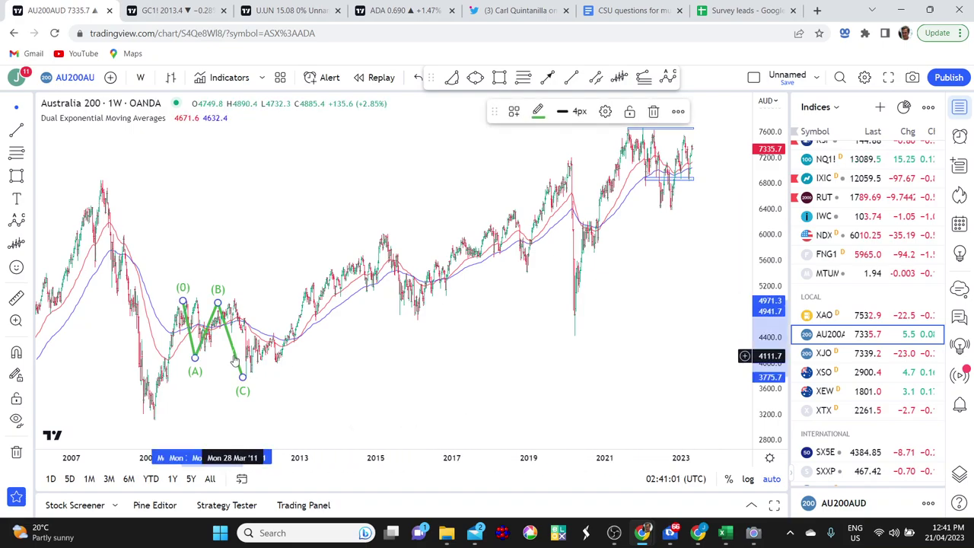
{"action": "key", "text": "Delete"}
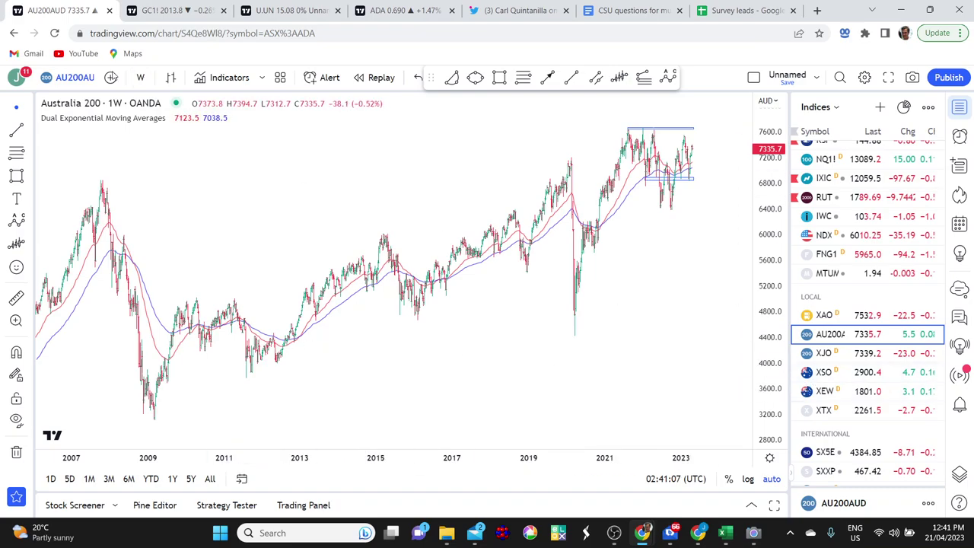
Set the chart interval to 1 day and open the XSO (S&P/ASX Small Ordinaries) chart from the Indices watchlist
{"action": "left_click", "coordinate": [140, 77]}
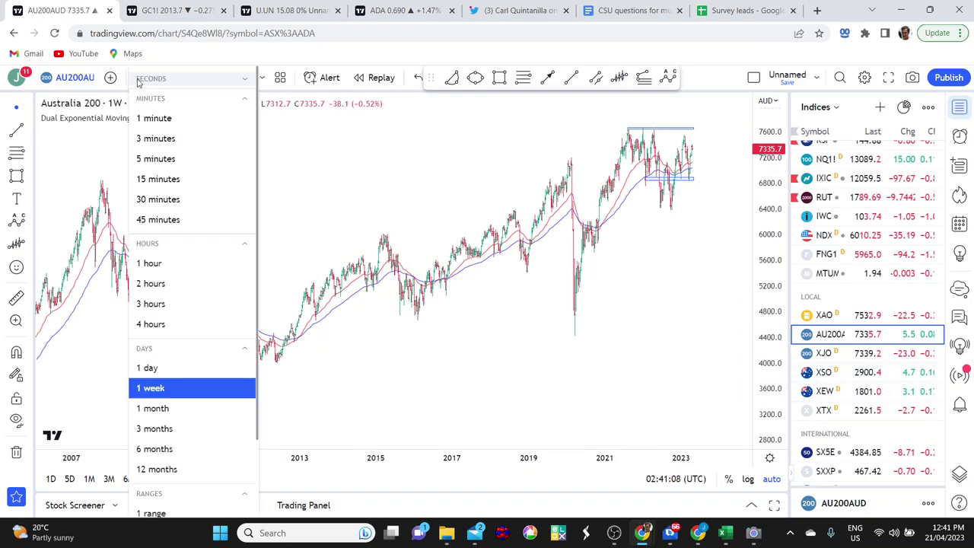
{"action": "left_click", "coordinate": [147, 368]}
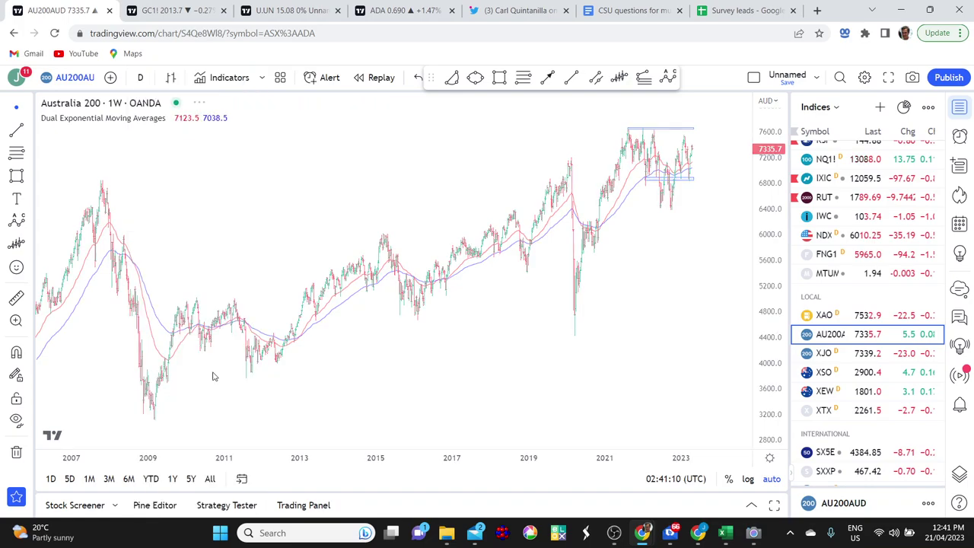
{"action": "left_click", "coordinate": [827, 375]}
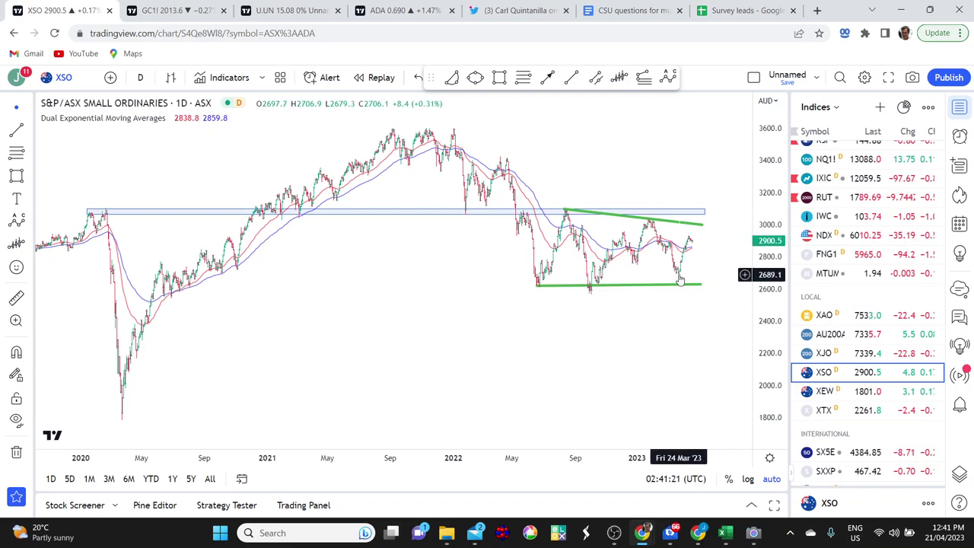
Examine how XSO trades between the green trendlines and below the blue resistance zone, up close and over the longer history
{"action": "scroll", "coordinate": [669, 327], "scroll_direction": "up", "scroll_amount": 2}
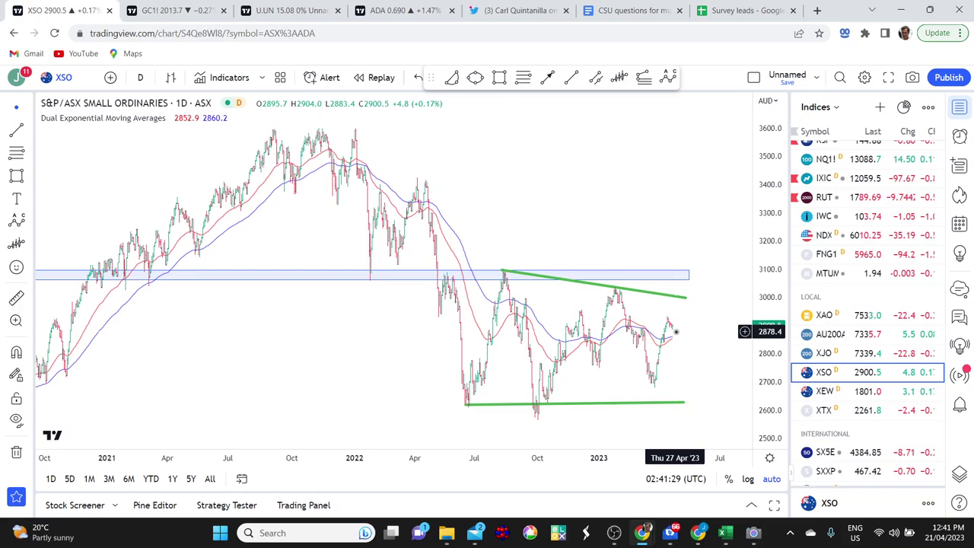
{"action": "scroll", "coordinate": [583, 319], "scroll_direction": "down", "scroll_amount": 2}
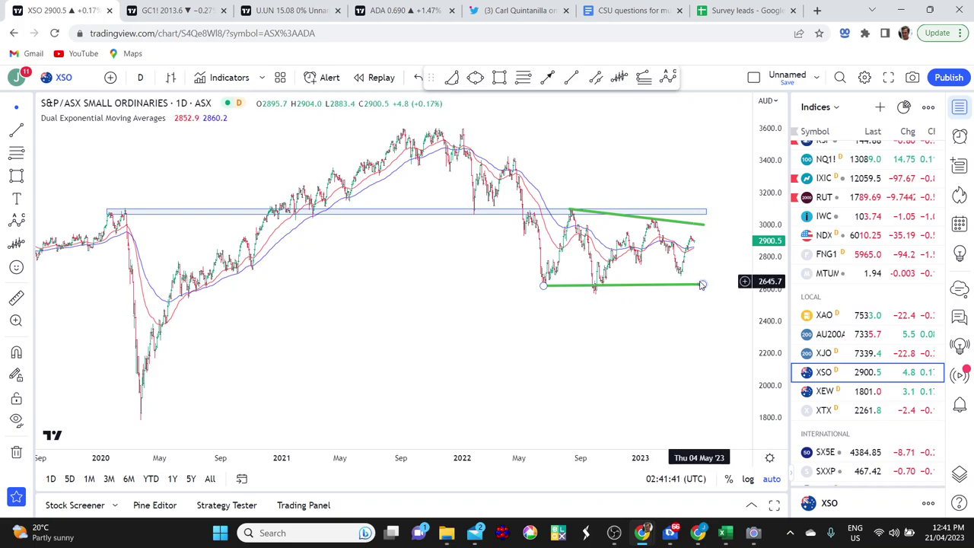
{"action": "scroll", "coordinate": [702, 284], "scroll_direction": "up", "scroll_amount": 2}
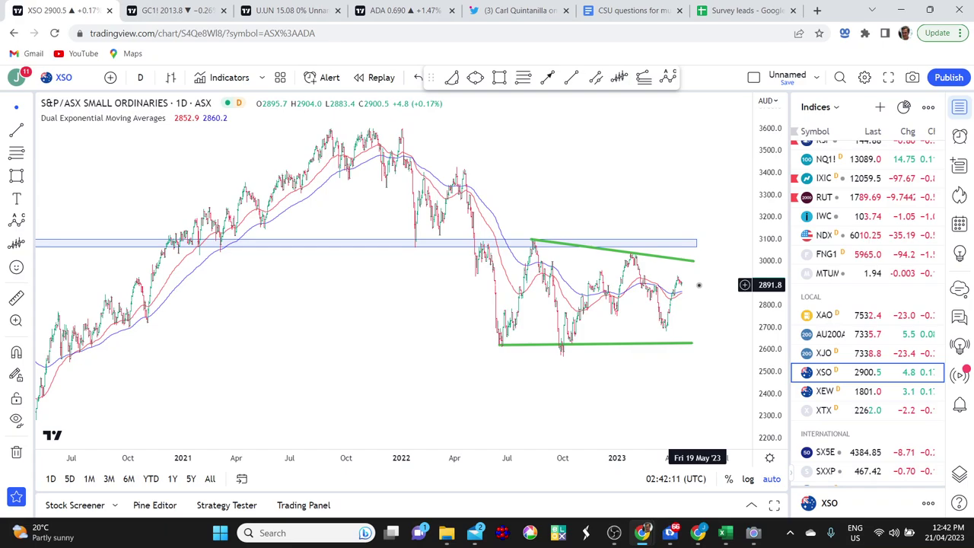
{"action": "scroll", "coordinate": [698, 284], "scroll_direction": "down", "scroll_amount": 3}
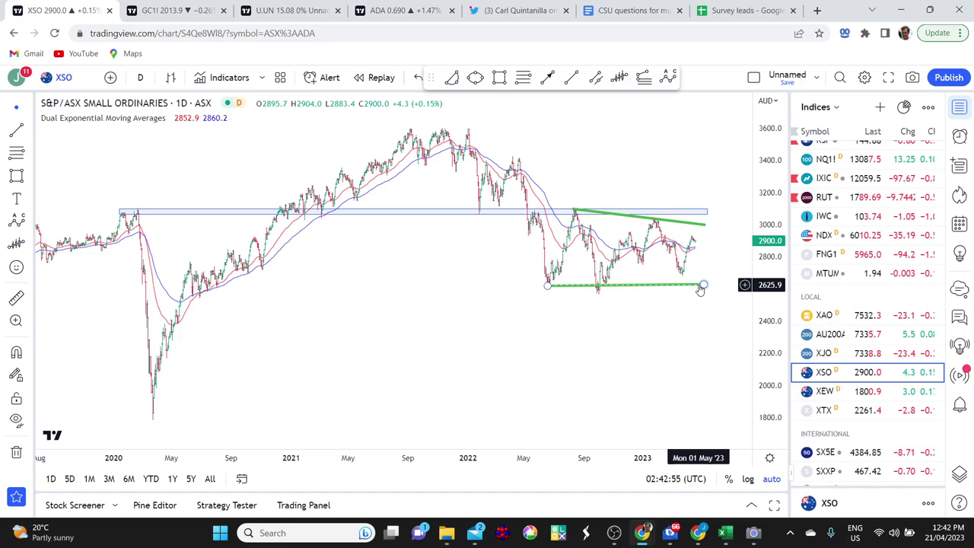
Switch to the Gold Futures (GC1!) chart and apply the Dual Exponential Moving Averages indicator template
{"action": "left_click", "coordinate": [700, 287]}
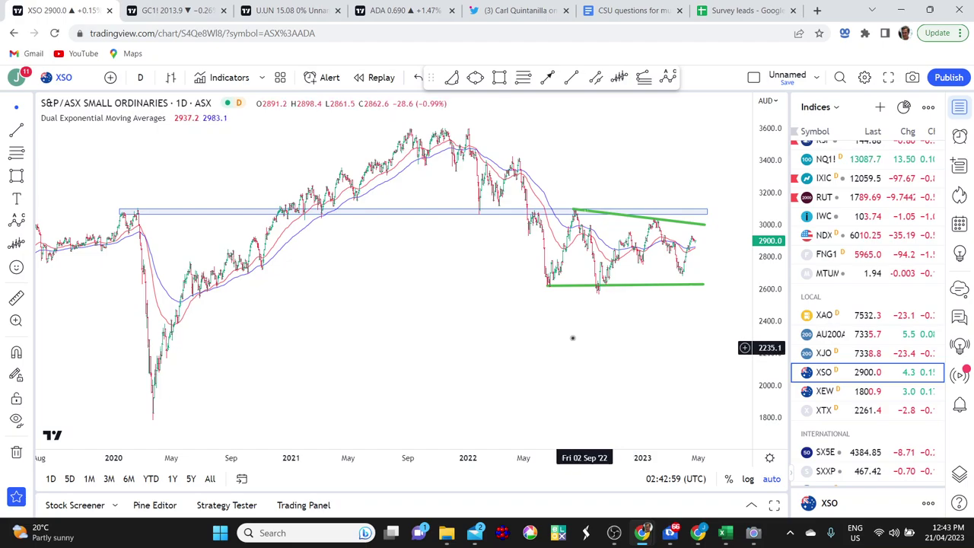
{"action": "key", "text": "ctrl+Tab"}
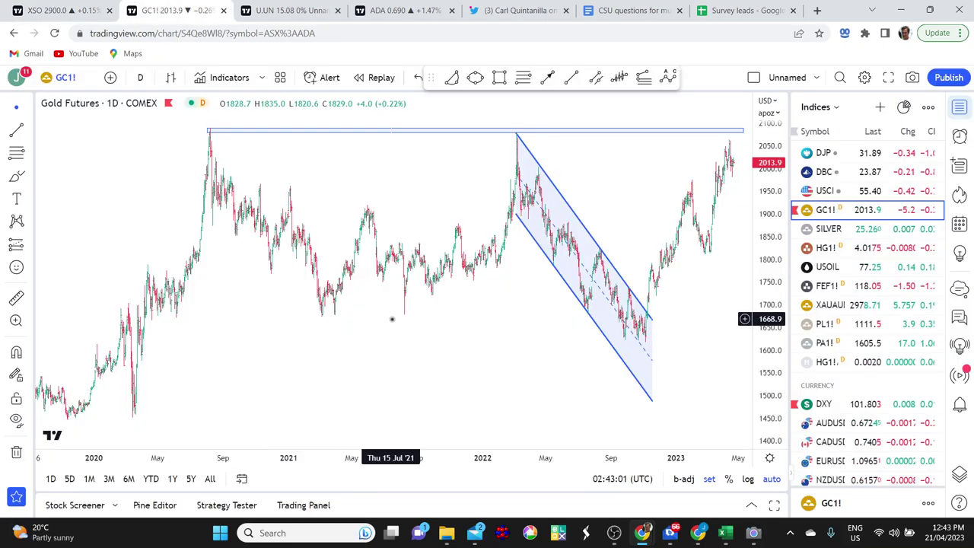
{"action": "scroll", "coordinate": [392, 319], "scroll_direction": "up", "scroll_amount": 6}
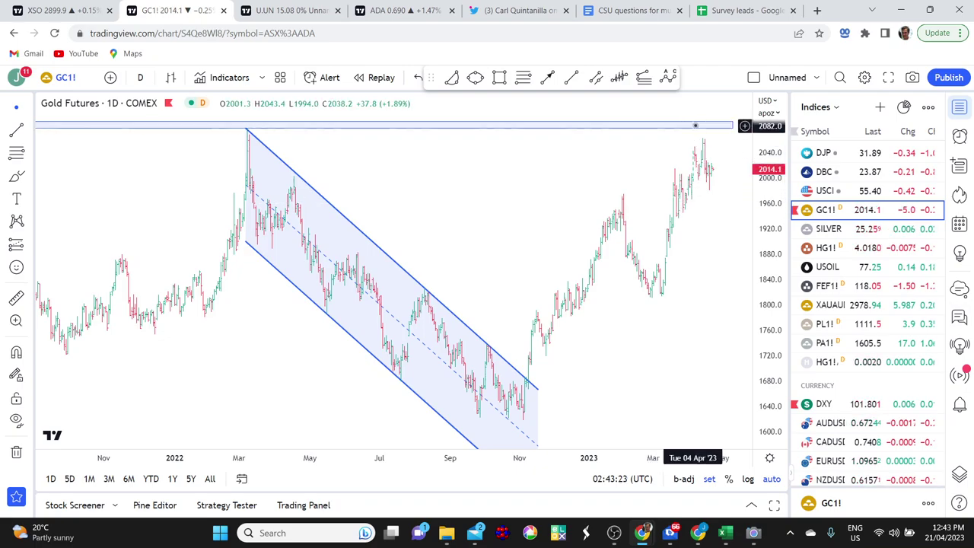
{"action": "scroll", "coordinate": [691, 127], "scroll_direction": "down", "scroll_amount": 3}
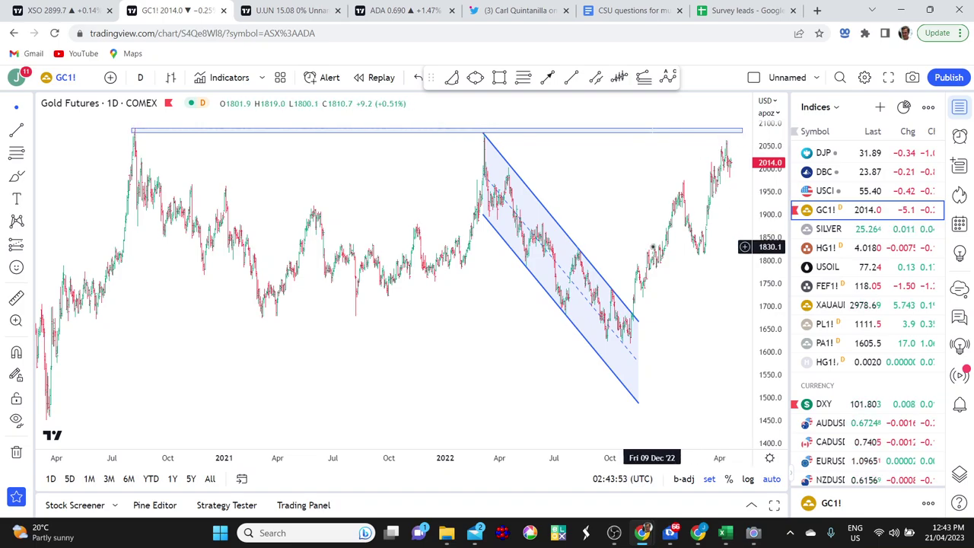
{"action": "scroll", "coordinate": [652, 247], "scroll_direction": "up", "scroll_amount": 2}
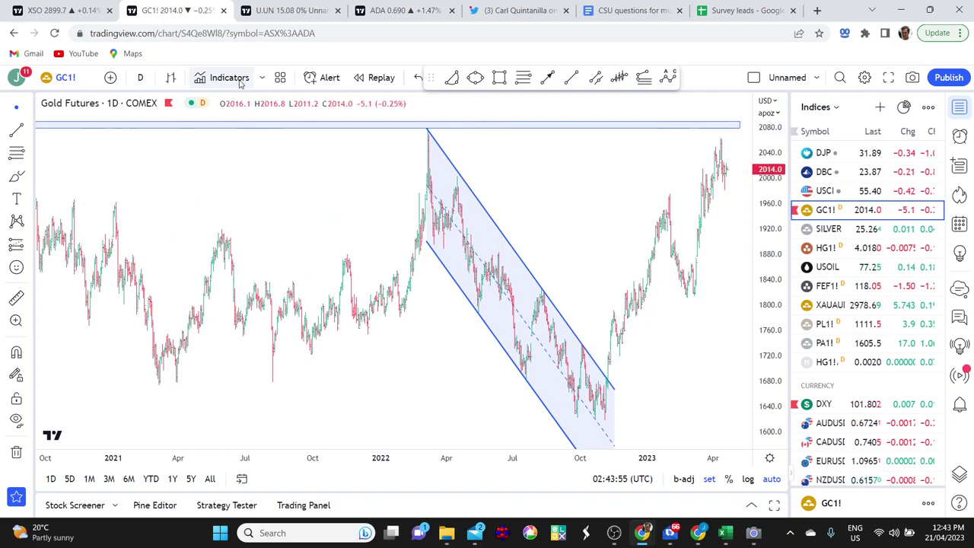
{"action": "left_click", "coordinate": [280, 77]}
{"action": "left_click", "coordinate": [296, 148]}
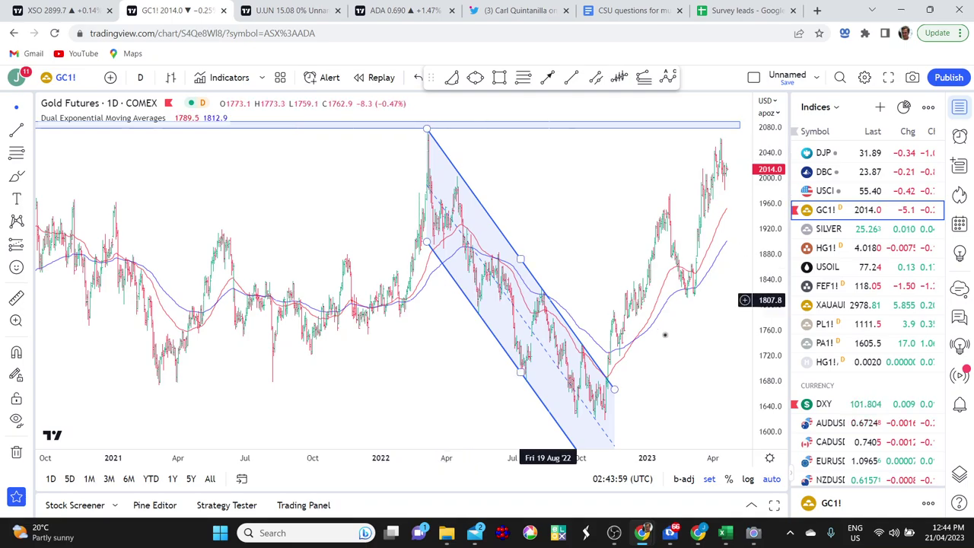
Draw a retracement over gold's latest rally, from the low near 1809.8 on 28 Feb 2023 to the high near 2064
{"action": "scroll", "coordinate": [733, 244], "scroll_direction": "up", "scroll_amount": 5}
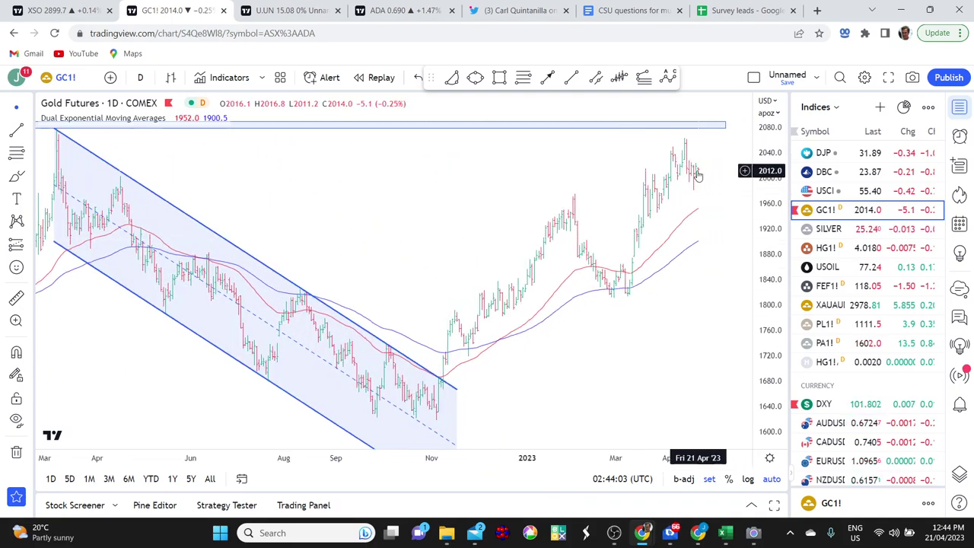
{"action": "left_click", "coordinate": [613, 297]}
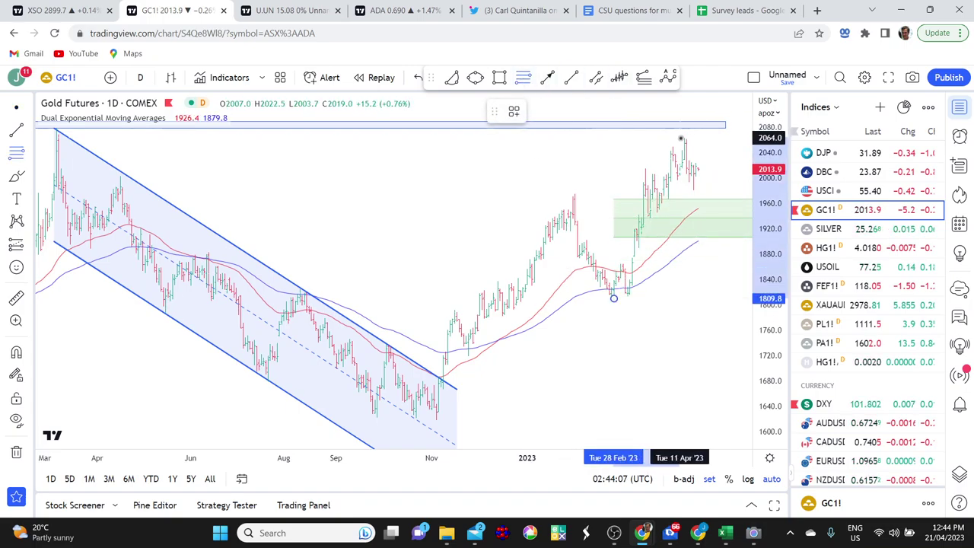
{"action": "left_click", "coordinate": [681, 141]}
{"action": "left_click", "coordinate": [588, 174]}
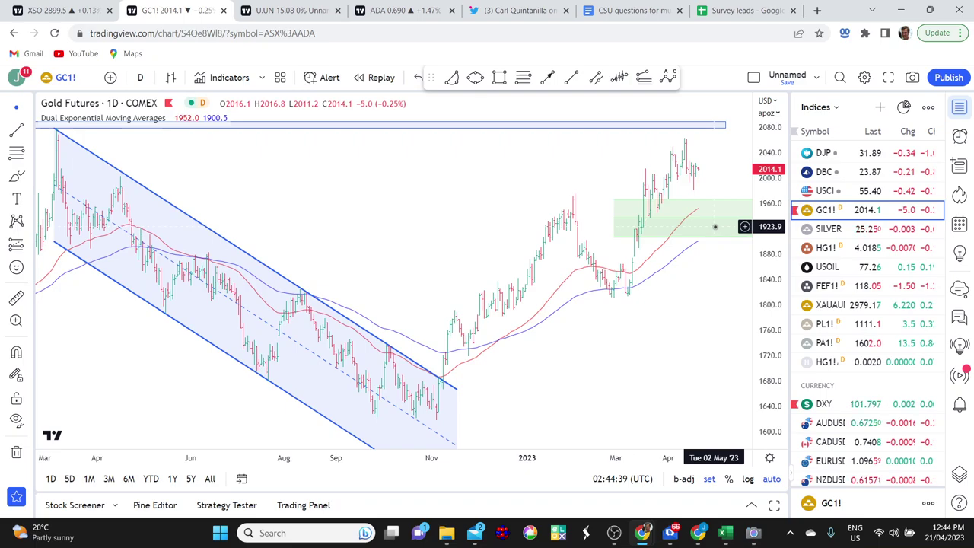
Examine gold's price against the resistance zone near 2080, the green retracement zone, and the earlier 2016–2019 resistance and circled breakout area
{"action": "scroll", "coordinate": [714, 226], "scroll_direction": "down", "scroll_amount": 3}
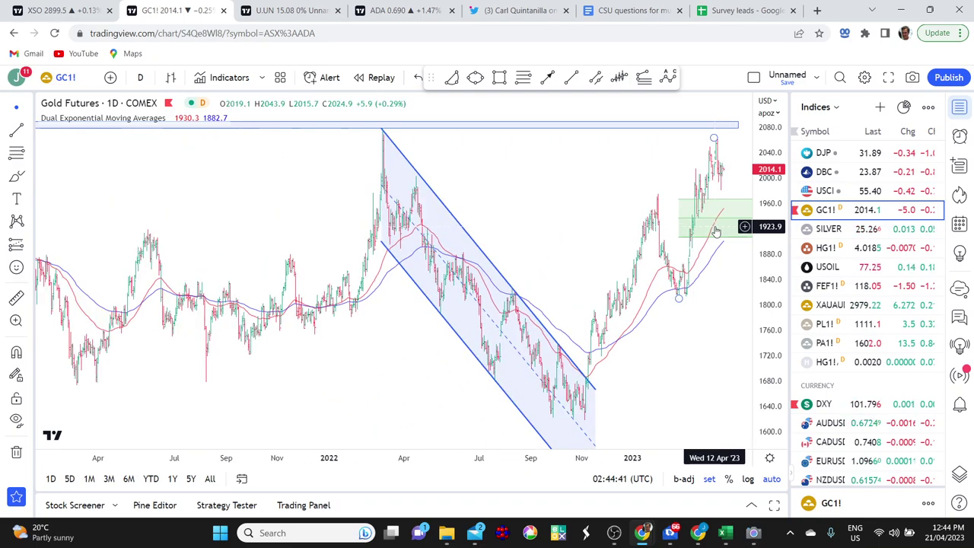
{"action": "scroll", "coordinate": [714, 225], "scroll_direction": "down", "scroll_amount": 2}
{"action": "scroll", "coordinate": [715, 226], "scroll_direction": "down", "scroll_amount": 1}
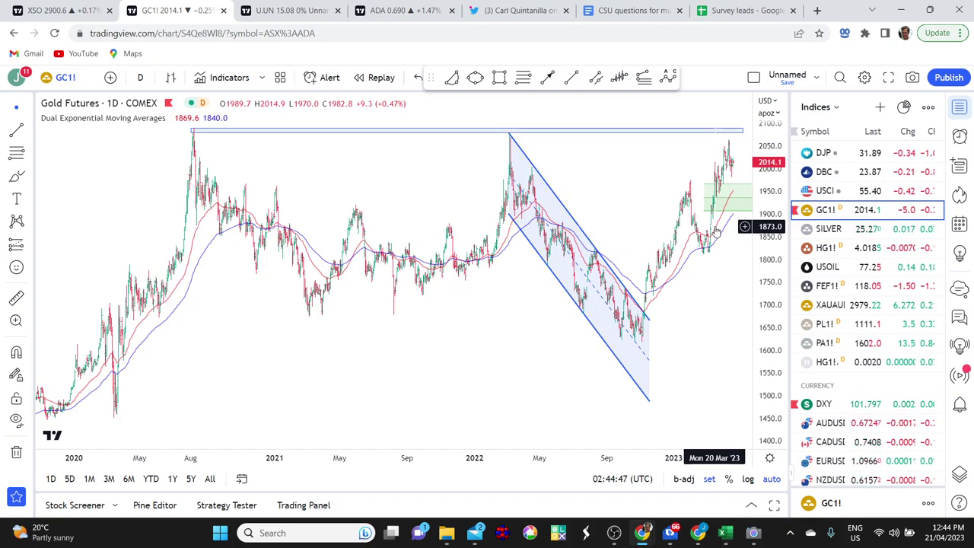
{"action": "scroll", "coordinate": [467, 274], "scroll_direction": "down", "scroll_amount": 3}
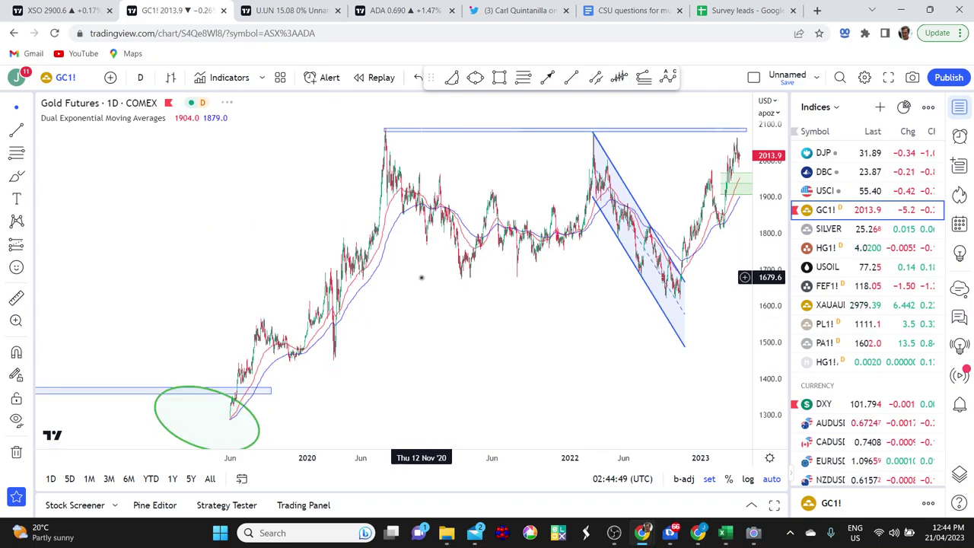
{"action": "scroll", "coordinate": [420, 277], "scroll_direction": "down", "scroll_amount": 3}
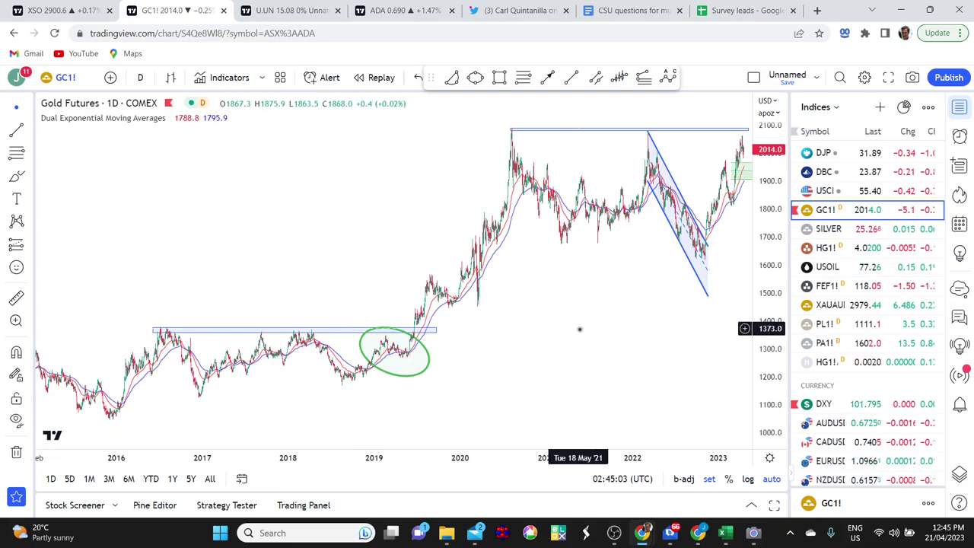
{"action": "scroll", "coordinate": [579, 328], "scroll_direction": "up", "scroll_amount": 5}
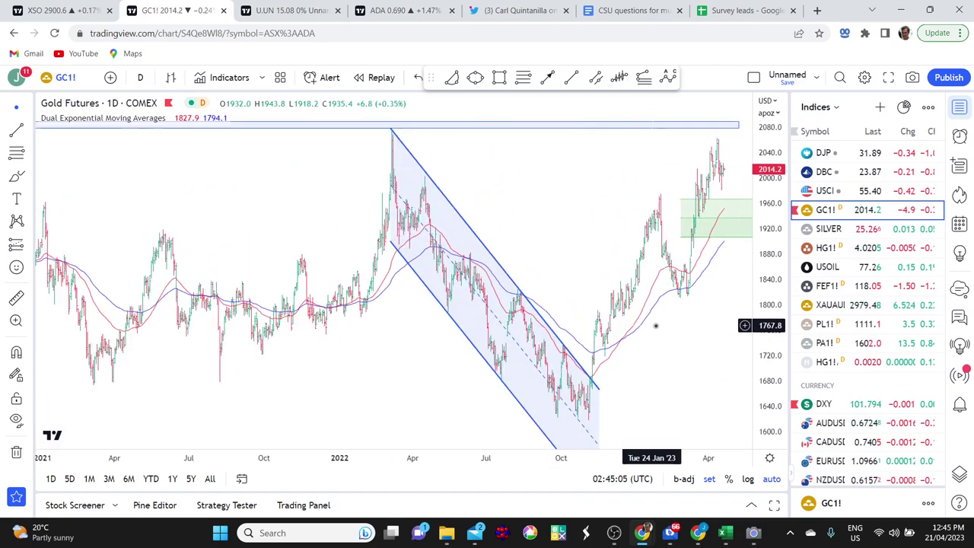
{"action": "scroll", "coordinate": [579, 328], "scroll_direction": "right", "scroll_amount": 3}
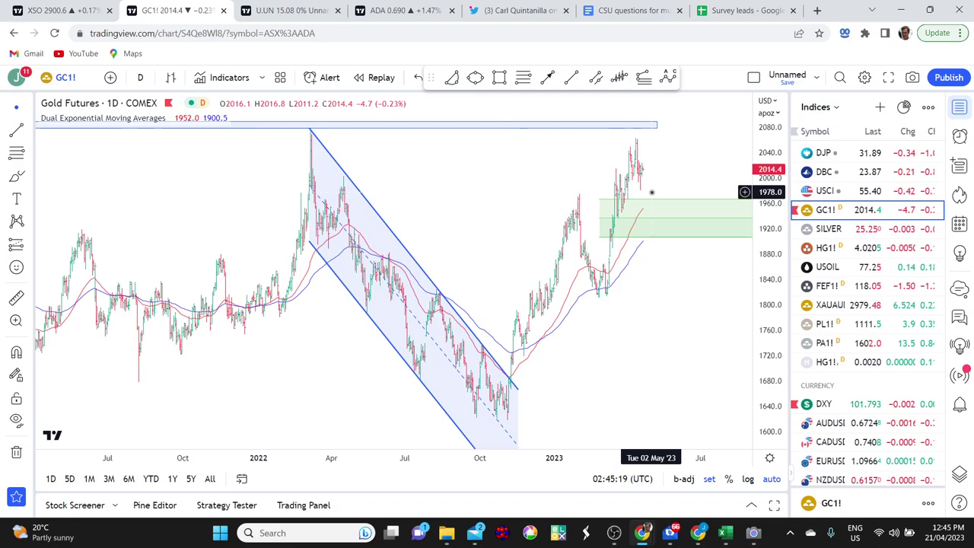
{"action": "scroll", "coordinate": [651, 192], "scroll_direction": "down", "scroll_amount": 3}
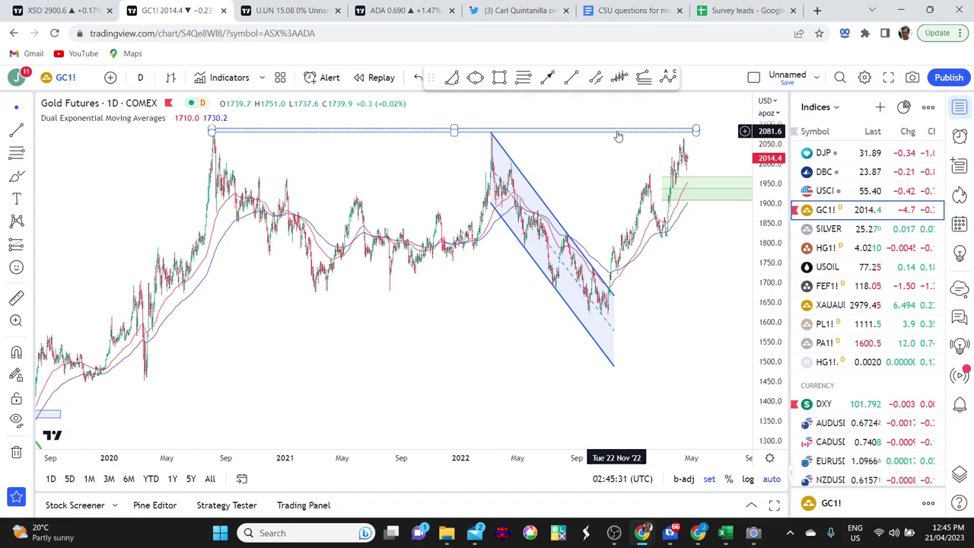
Open the Platinum Futures (PL1!) chart from the watchlist and view its 2021–2023 price action
{"action": "left_click", "coordinate": [820, 343]}
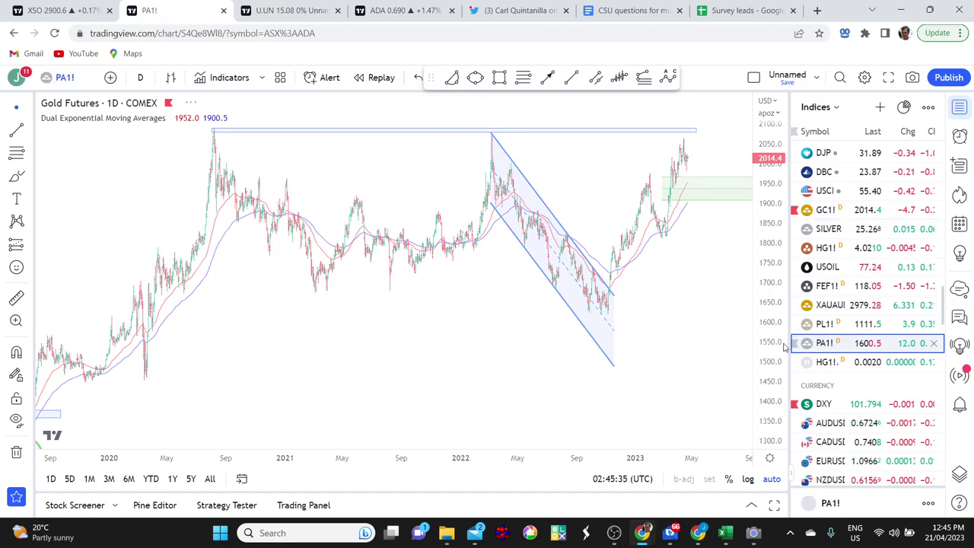
{"action": "left_click", "coordinate": [820, 325]}
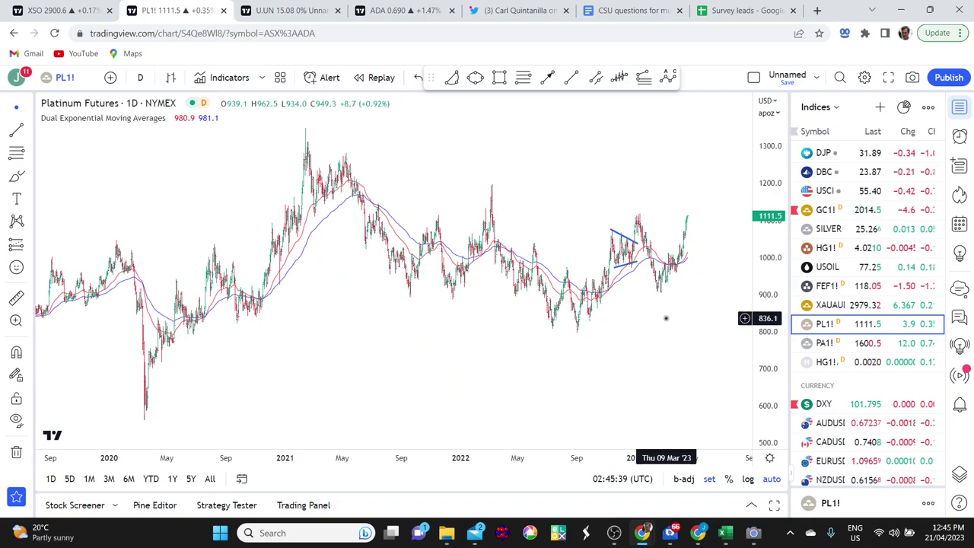
{"action": "scroll", "coordinate": [668, 319], "scroll_direction": "up", "scroll_amount": 3}
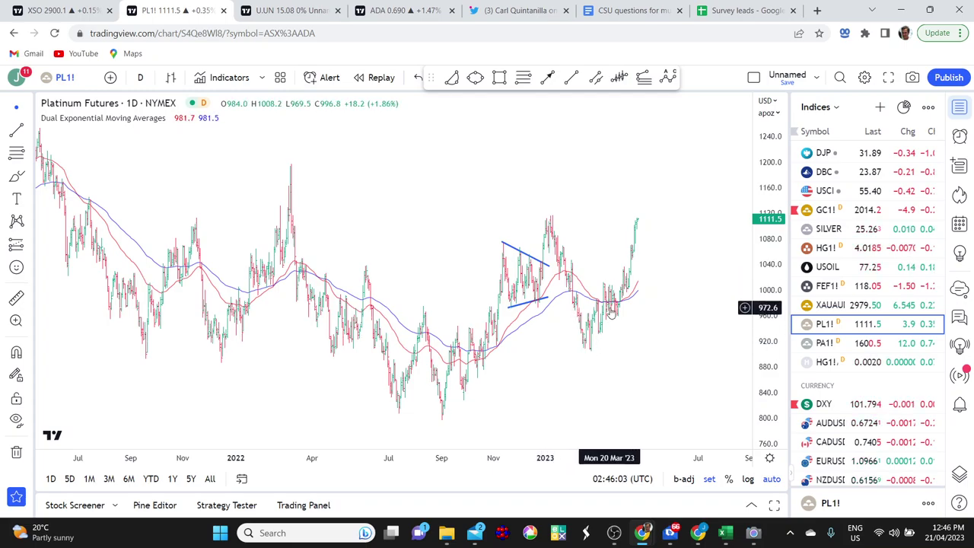
{"action": "scroll", "coordinate": [511, 282], "scroll_direction": "down", "scroll_amount": 2}
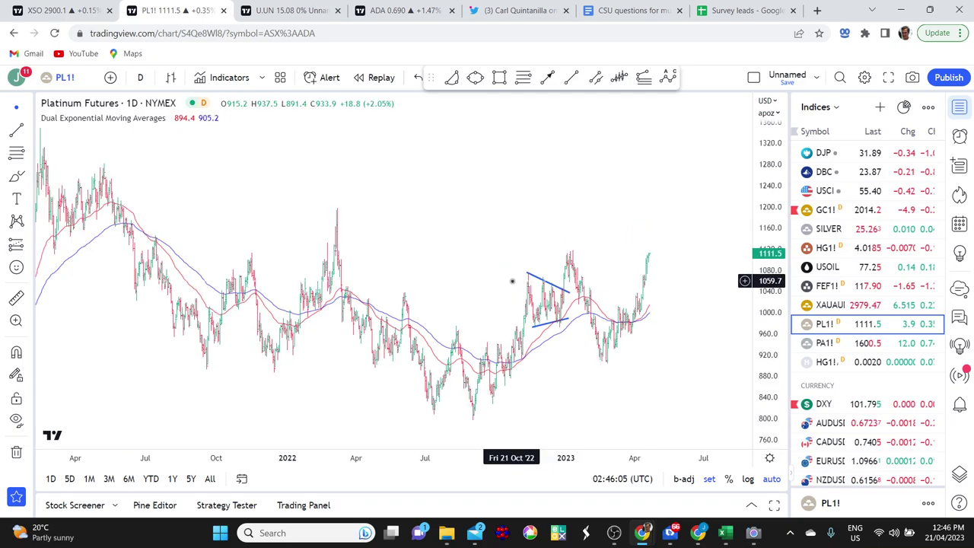
Set the platinum chart's interval to 1 week and view its price history back to 2002
{"action": "left_click", "coordinate": [140, 77]}
{"action": "left_click", "coordinate": [153, 387]}
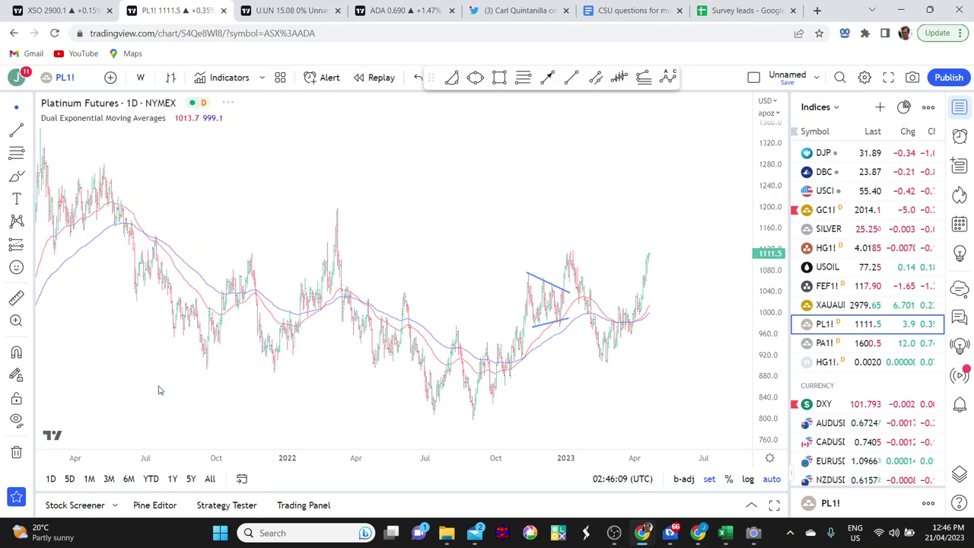
{"action": "scroll", "coordinate": [306, 329], "scroll_direction": "down", "scroll_amount": 5}
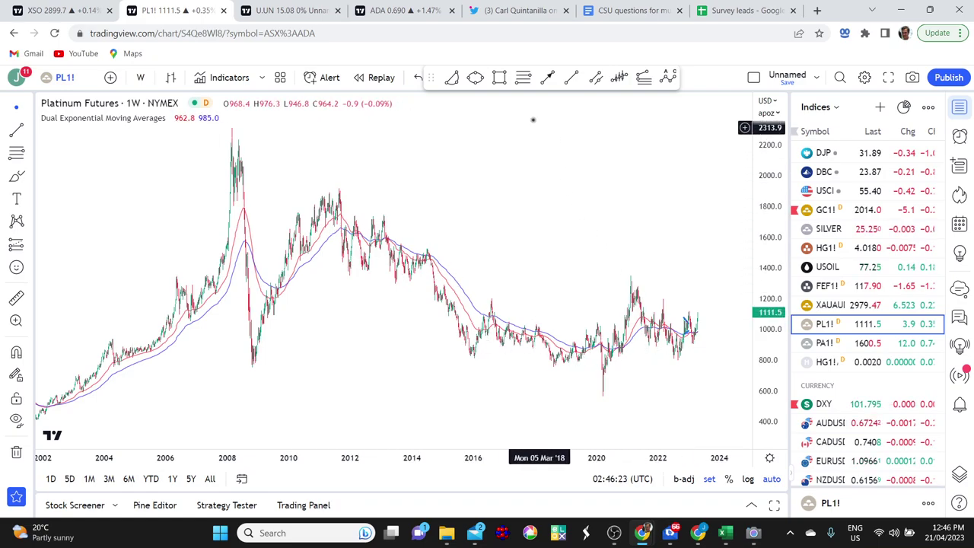
Draw an arc beneath platinum's lows from May 2015 to July 2023, with ends near 907 and the bottom near 544
{"action": "left_click", "coordinate": [451, 76]}
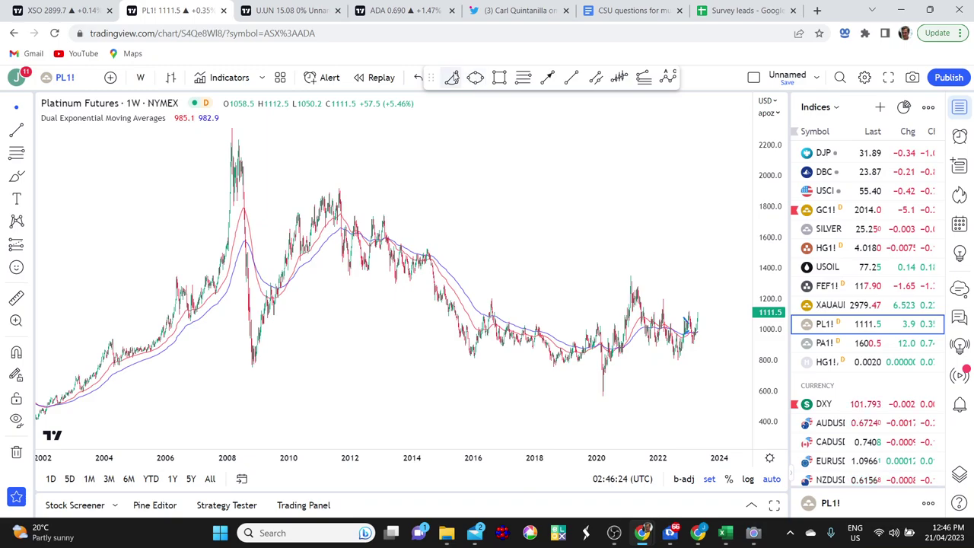
{"action": "left_click", "coordinate": [454, 343]}
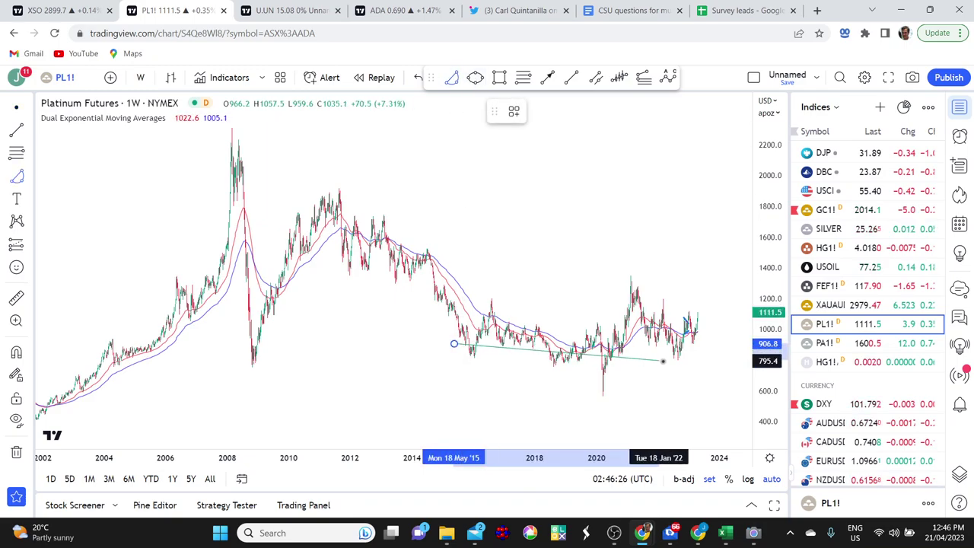
{"action": "left_click", "coordinate": [703, 345]}
{"action": "left_click", "coordinate": [623, 399]}
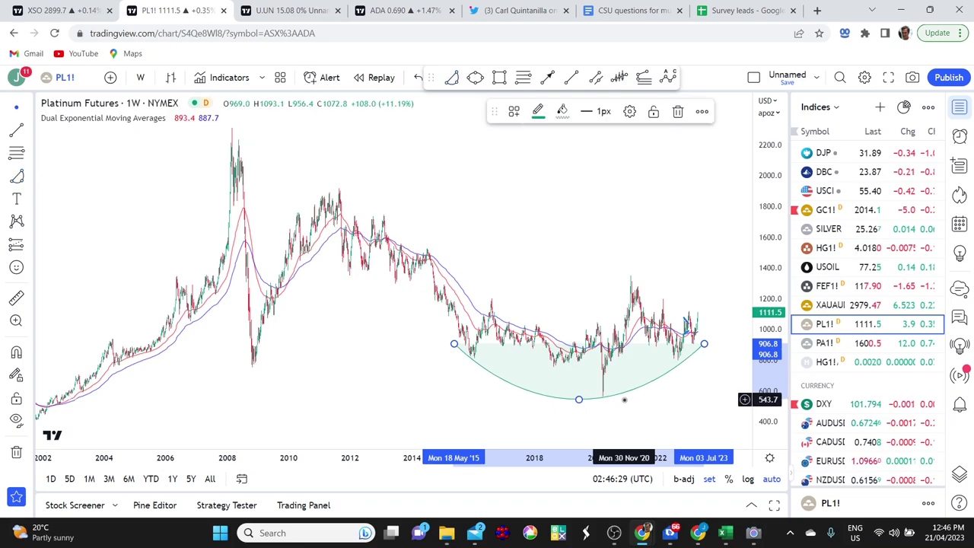
{"action": "left_click", "coordinate": [457, 379]}
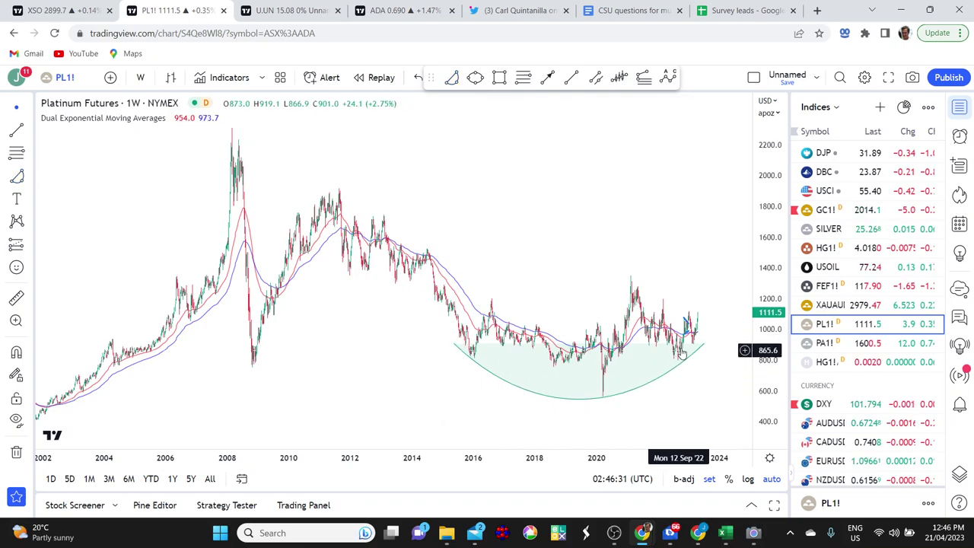
Delete the arc beneath platinum's 2015–2023 lows
{"action": "left_click", "coordinate": [652, 386]}
{"action": "key", "text": "Delete"}
{"action": "scroll", "coordinate": [648, 380], "scroll_direction": "up", "scroll_amount": 3}
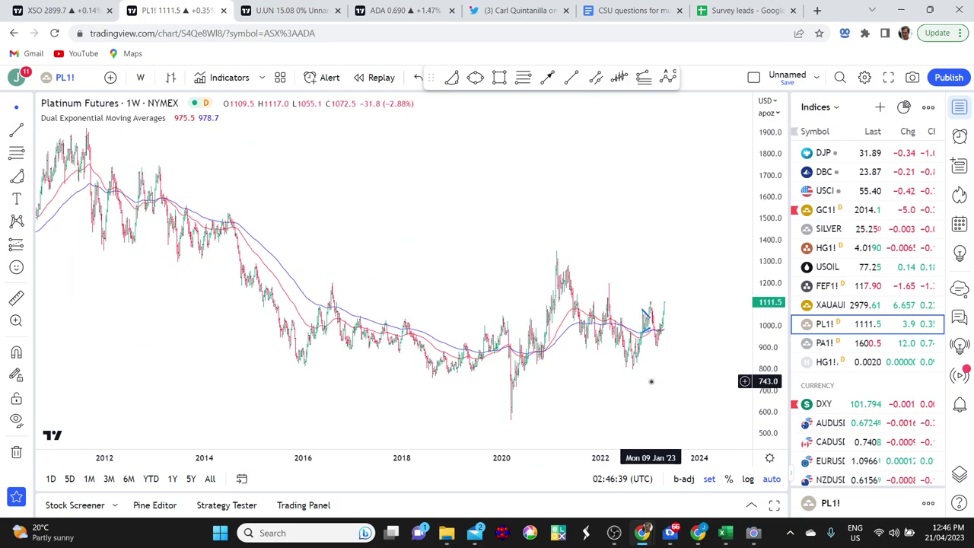
Set the platinum chart's interval to 1 day and examine the recent rally against the highs since 2021
{"action": "left_click", "coordinate": [140, 77]}
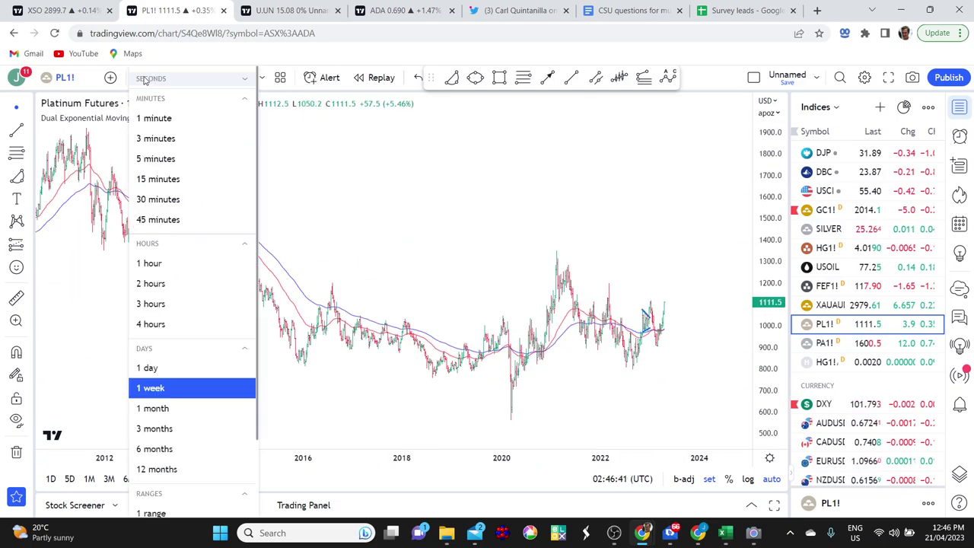
{"action": "left_click", "coordinate": [352, 188]}
{"action": "scroll", "coordinate": [391, 233], "scroll_direction": "down", "scroll_amount": 5}
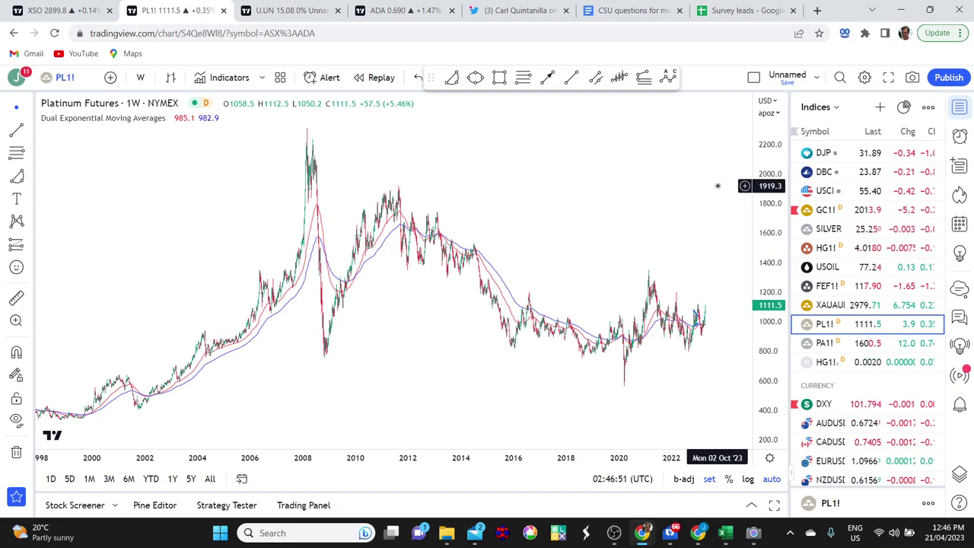
{"action": "left_click", "coordinate": [141, 78]}
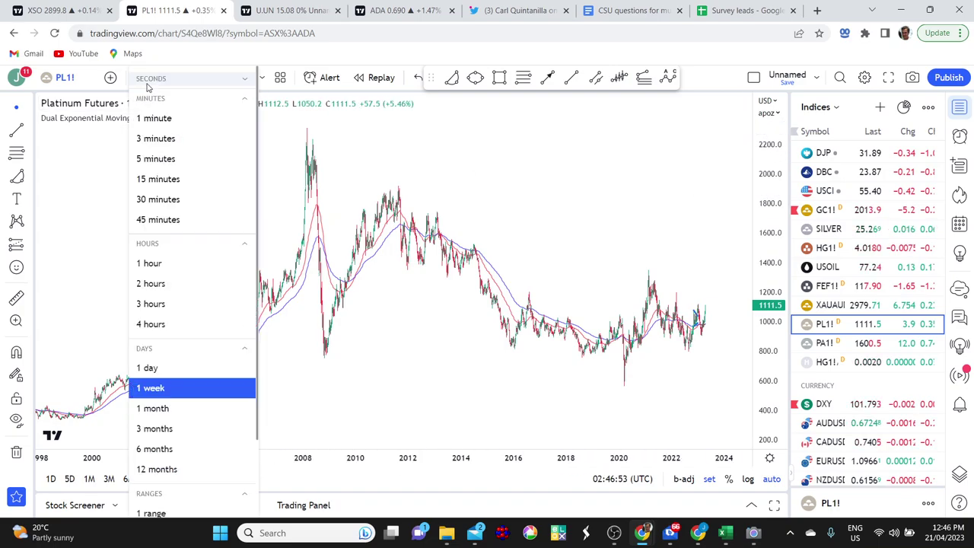
{"action": "left_click", "coordinate": [150, 367]}
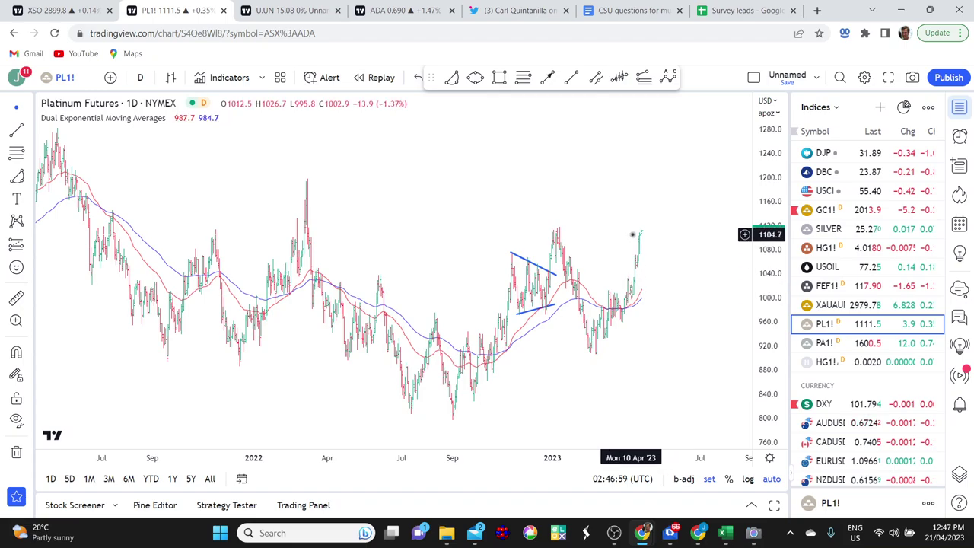
{"action": "scroll", "coordinate": [597, 386], "scroll_direction": "down", "scroll_amount": 3}
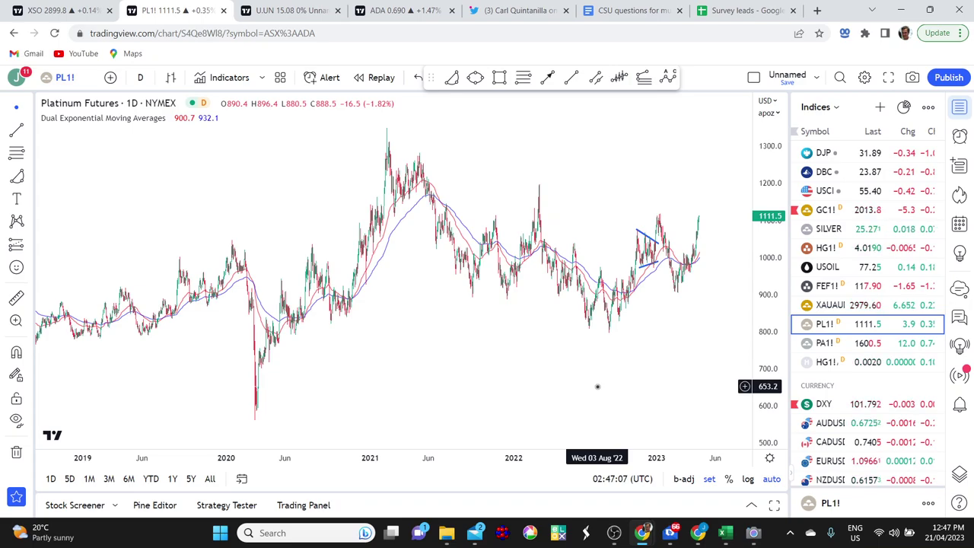
{"action": "scroll", "coordinate": [597, 386], "scroll_direction": "down", "scroll_amount": 1}
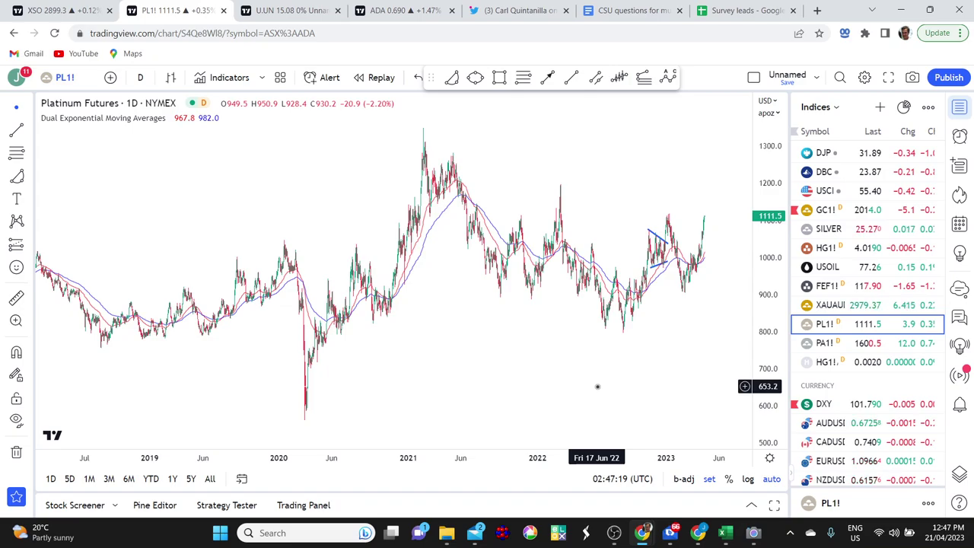
{"action": "scroll", "coordinate": [598, 387], "scroll_direction": "up", "scroll_amount": 5}
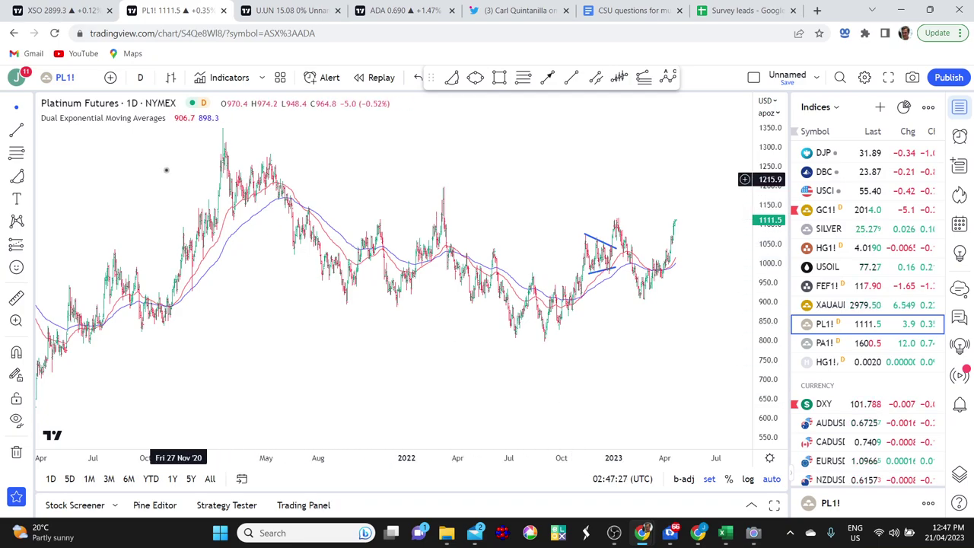
Switch to the Sprott Physical Uranium (U.UN) chart
{"action": "left_click", "coordinate": [291, 19]}
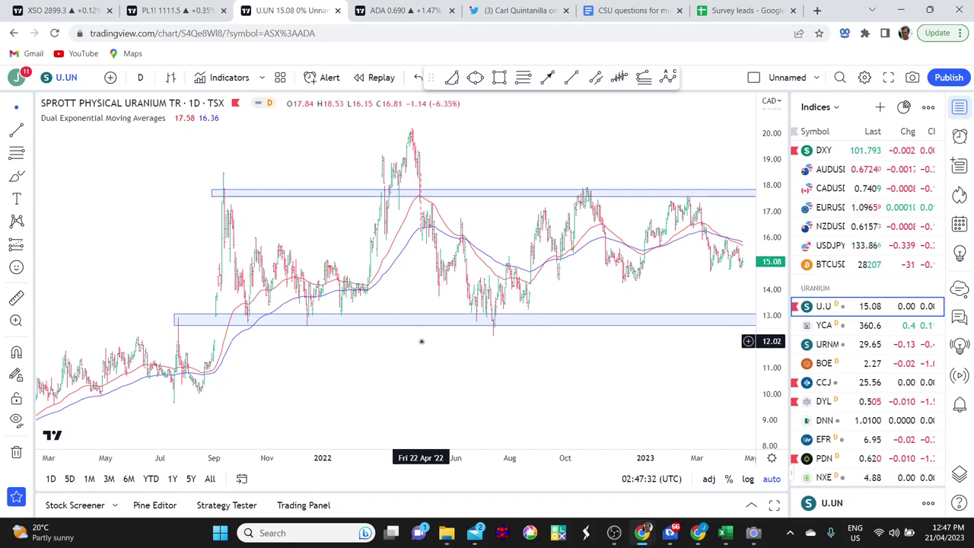
Draw a trend line beneath uranium's March–April 2023 lows, from about 14.67 on 10 March to 14.81 on 25 April
{"action": "scroll", "coordinate": [421, 342], "scroll_direction": "up", "scroll_amount": 4}
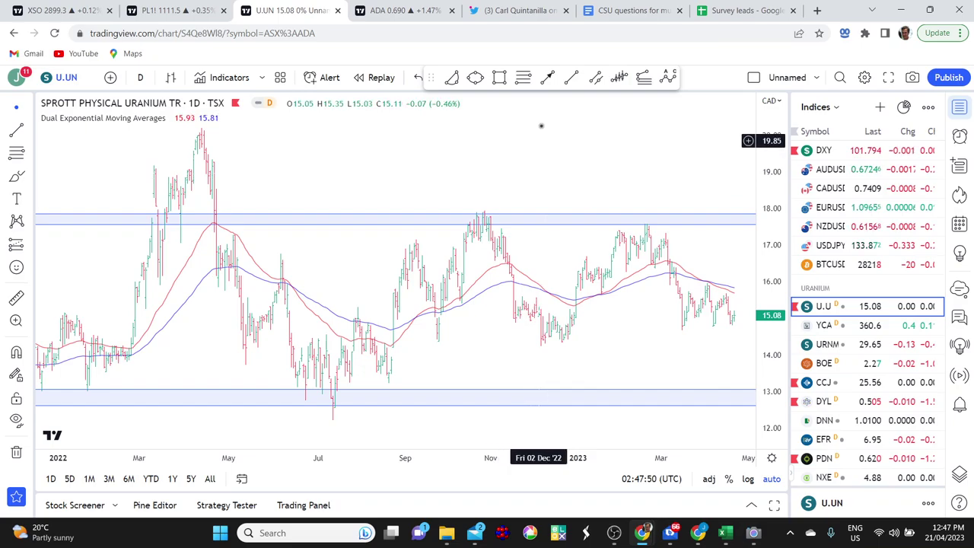
{"action": "left_click", "coordinate": [571, 77]}
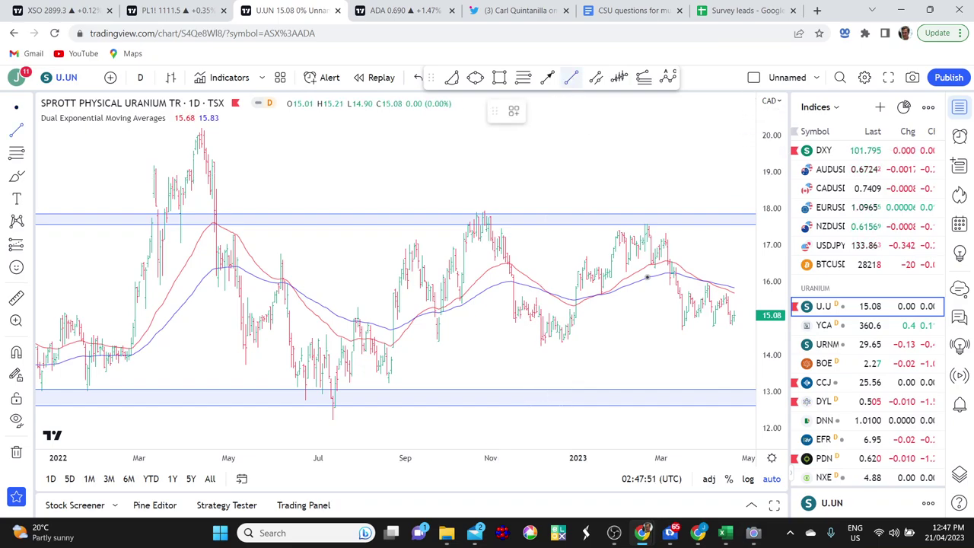
{"action": "left_click", "coordinate": [676, 329]}
{"action": "left_click", "coordinate": [739, 324]}
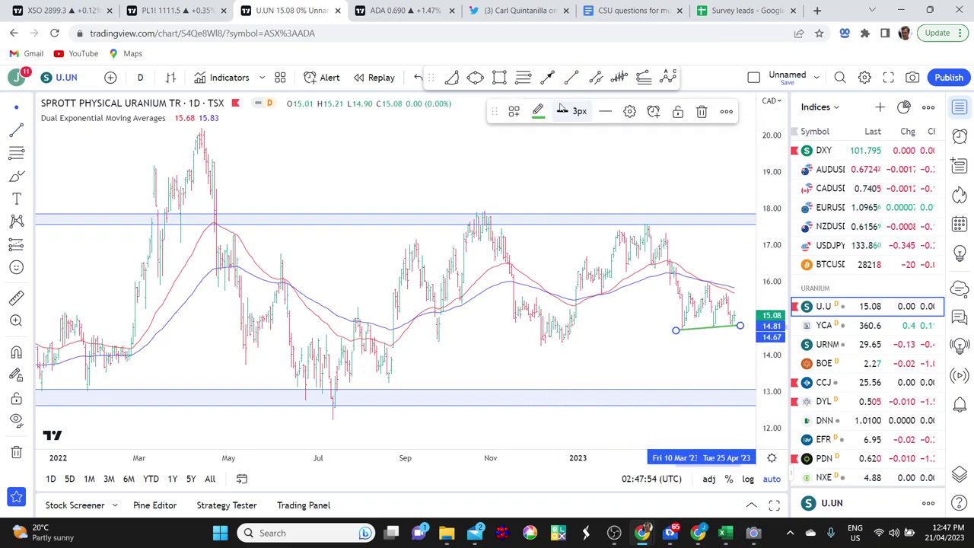
Draw a second trend line above the March–April 2023 highs, starting at about 15.83 and sloping slightly down to late April
{"action": "left_click", "coordinate": [583, 115]}
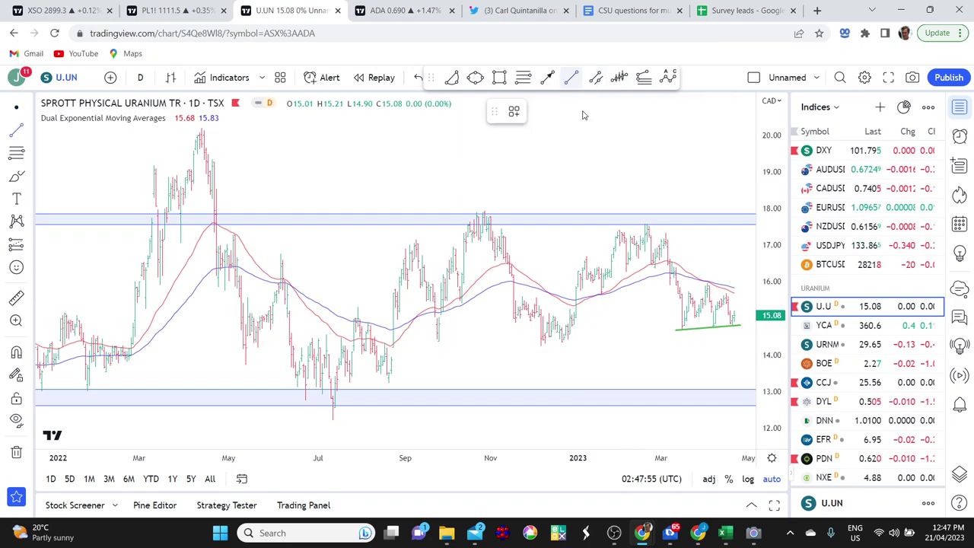
{"action": "left_click", "coordinate": [682, 288]}
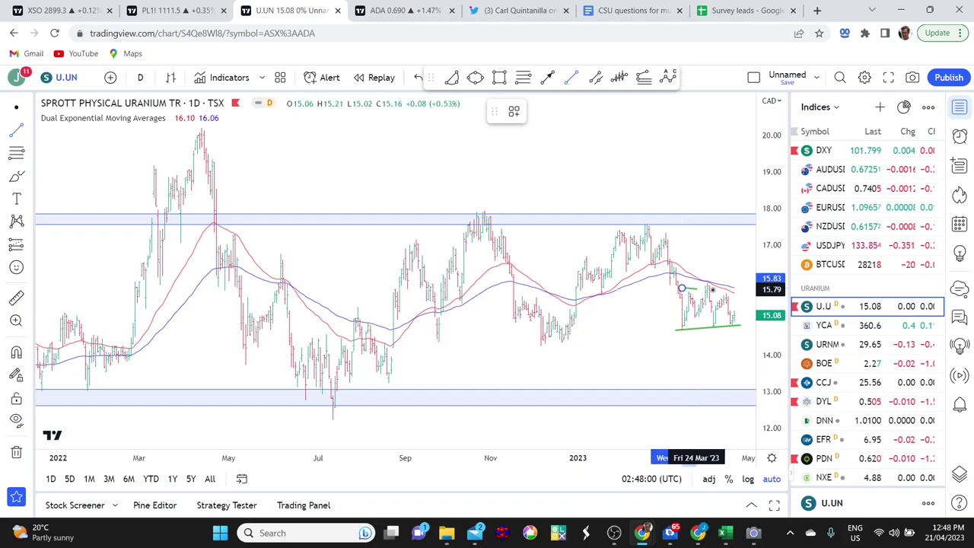
{"action": "left_click", "coordinate": [740, 290]}
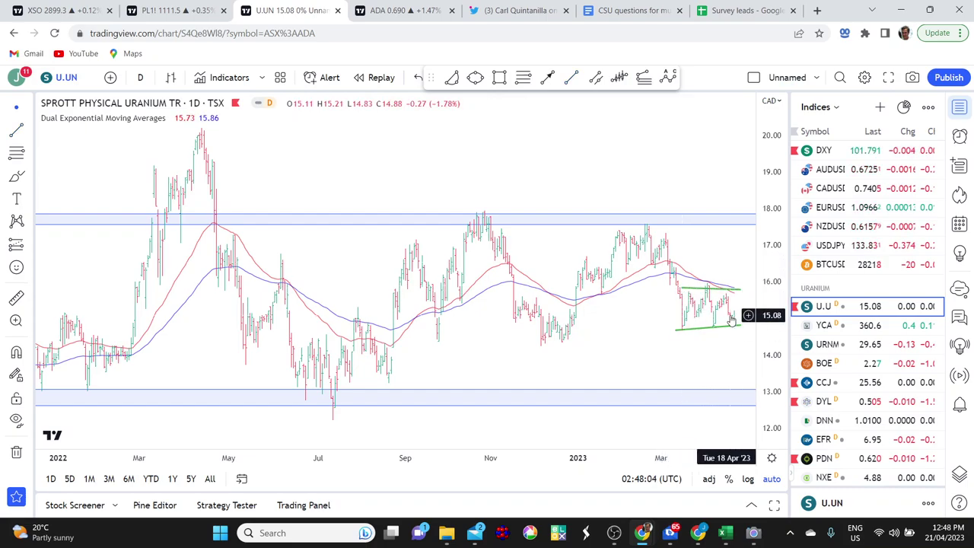
Draw a Ghost Feed projection from the latest bar through the upper trend line, rising to about 16.50 on 12 May 2023
{"action": "scroll", "coordinate": [697, 328], "scroll_direction": "down", "scroll_amount": 2}
{"action": "scroll", "coordinate": [697, 328], "scroll_direction": "down", "scroll_amount": 1}
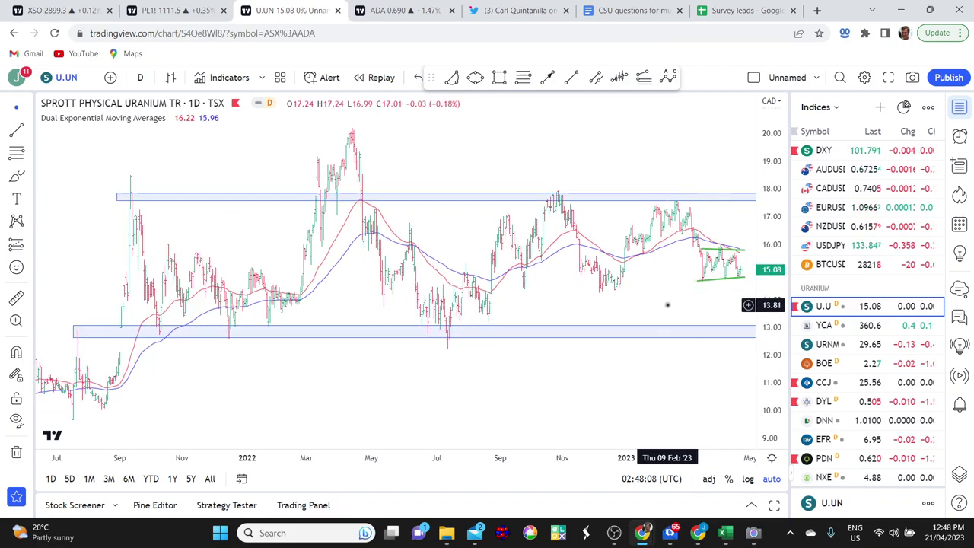
{"action": "left_click_drag", "start_coordinate": [658, 304], "coordinate": [603, 302]}
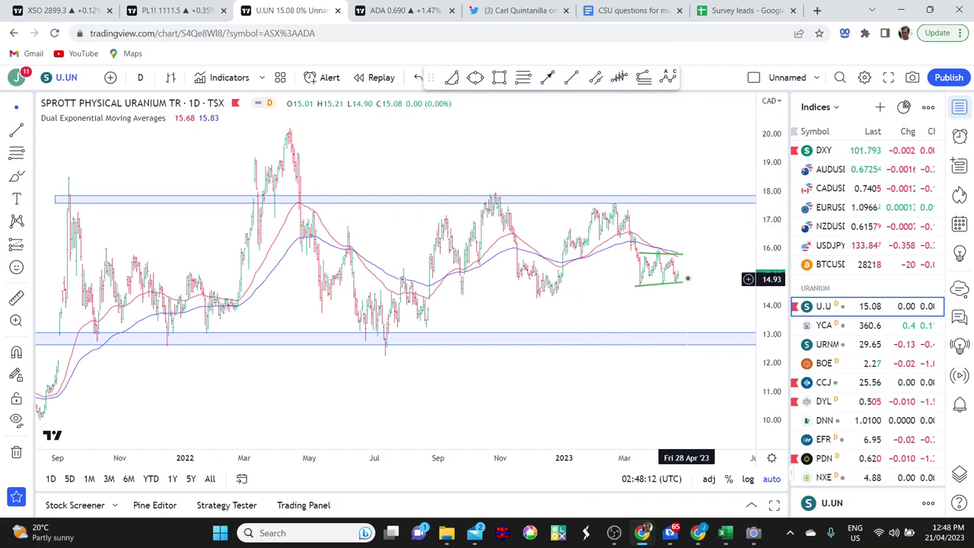
{"action": "left_click", "coordinate": [619, 77]}
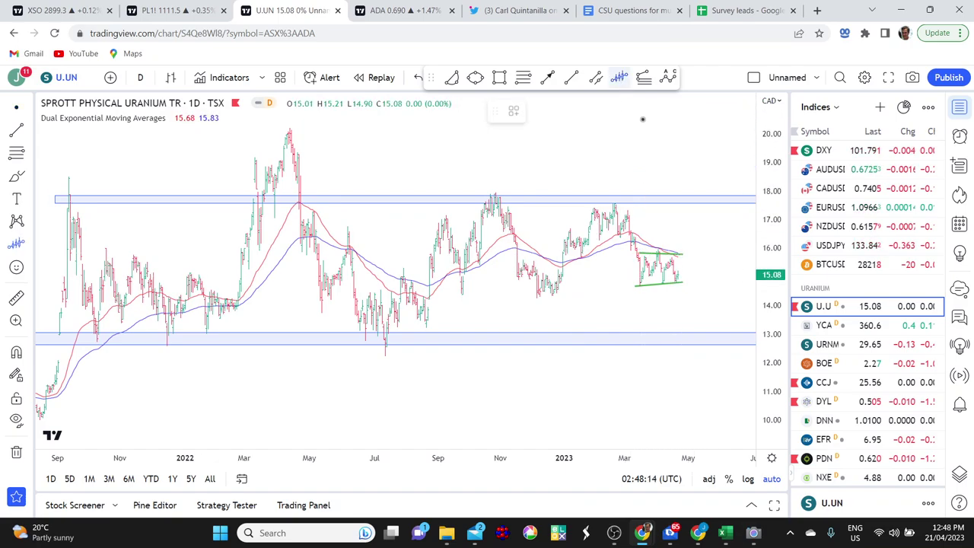
{"action": "left_click", "coordinate": [680, 276]}
{"action": "left_click", "coordinate": [683, 260]}
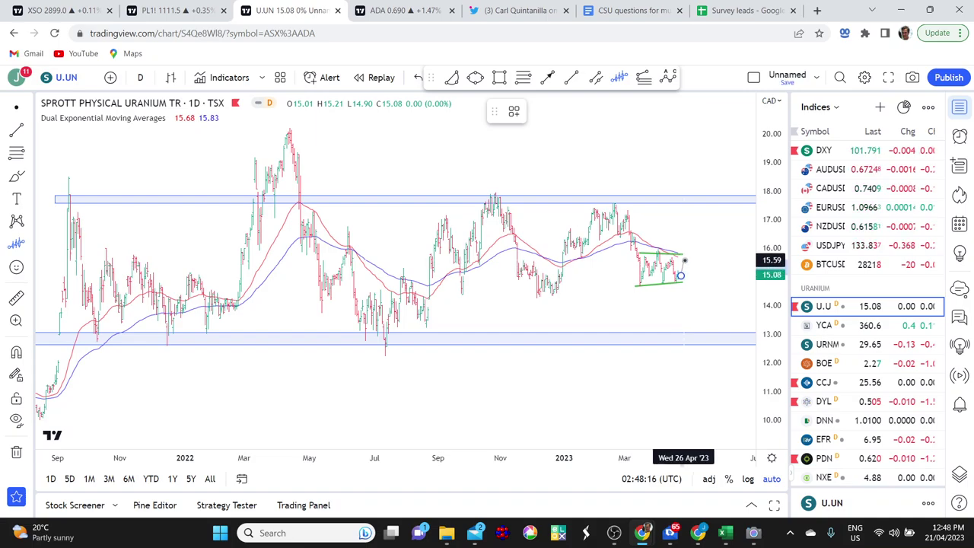
{"action": "left_click", "coordinate": [693, 269]}
{"action": "left_click", "coordinate": [700, 226]}
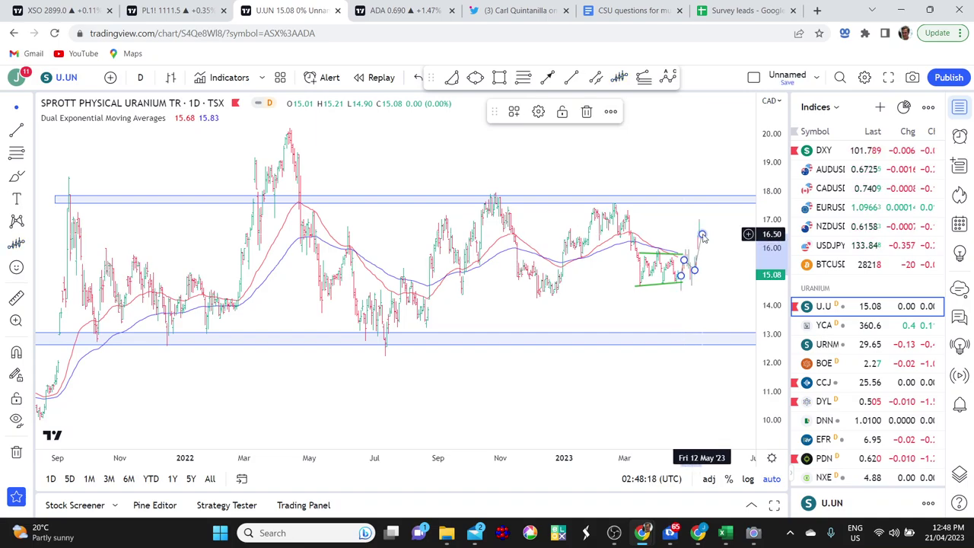
Delete the rising Ghost Feed projection after the latest bar
{"action": "left_click", "coordinate": [701, 265]}
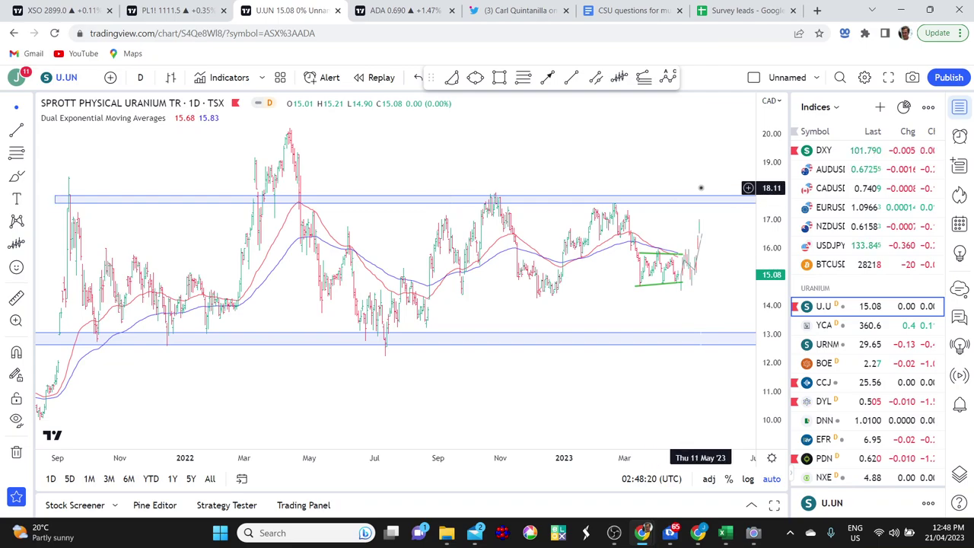
{"action": "left_click", "coordinate": [699, 241]}
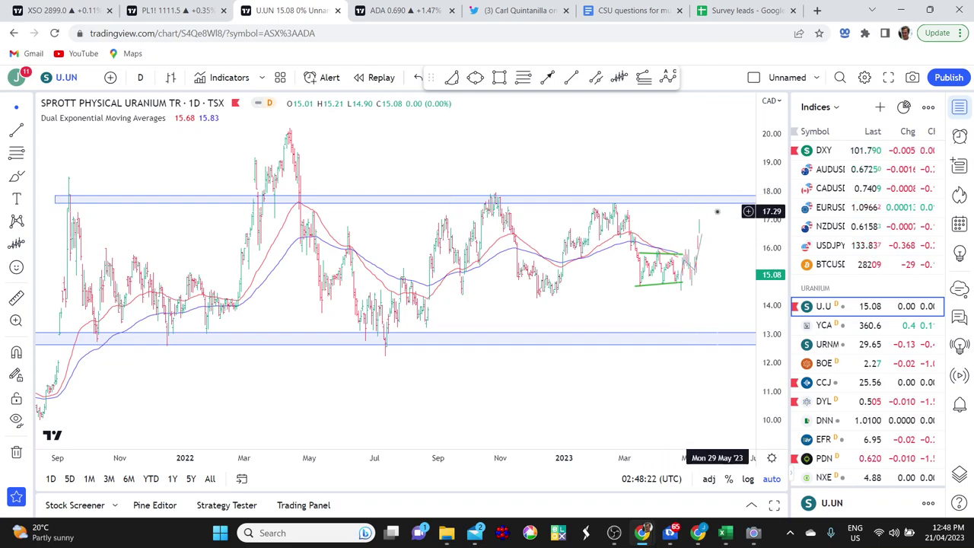
{"action": "key", "text": "Delete"}
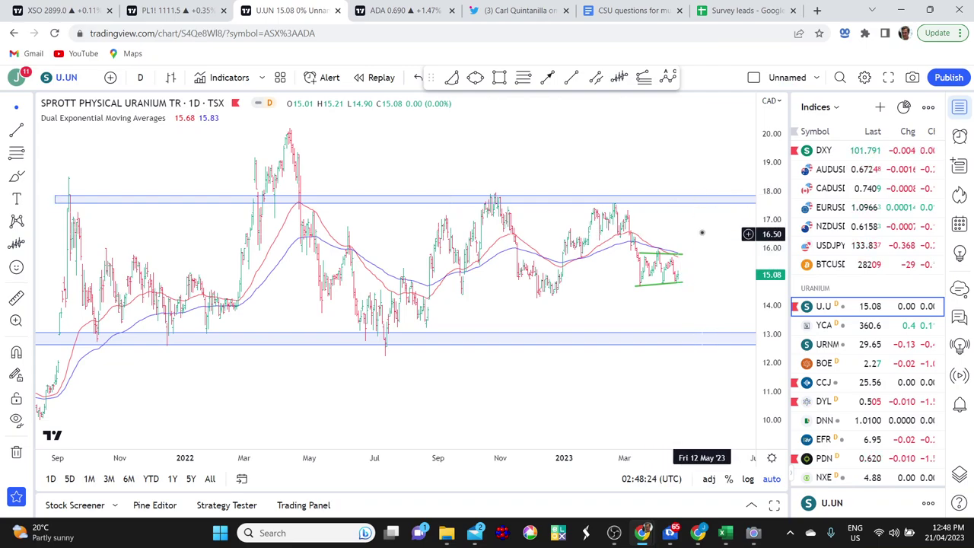
Draw a Ghost Feed projection from the latest bar through the lower trend line, falling to about 13.93 in mid-May 2023
{"action": "left_click", "coordinate": [620, 77]}
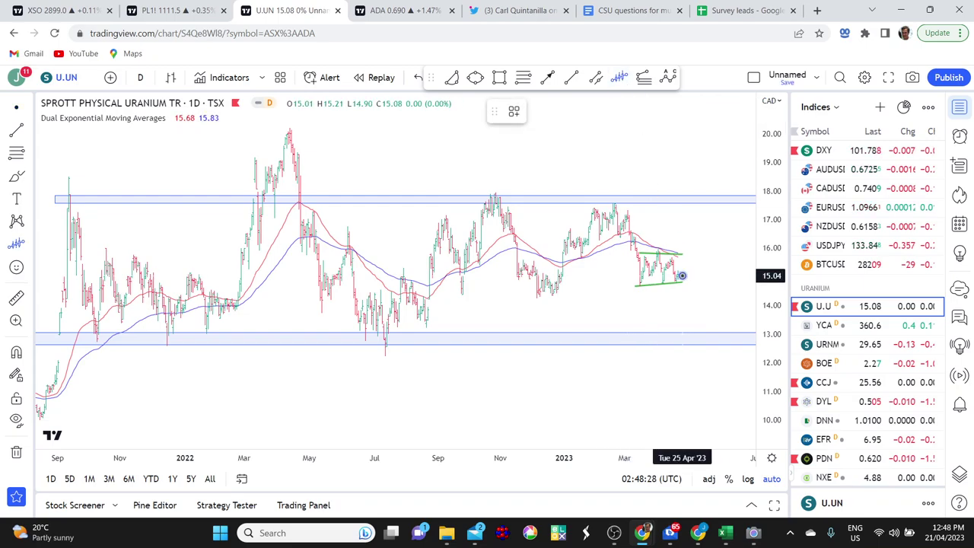
{"action": "left_click", "coordinate": [682, 278]}
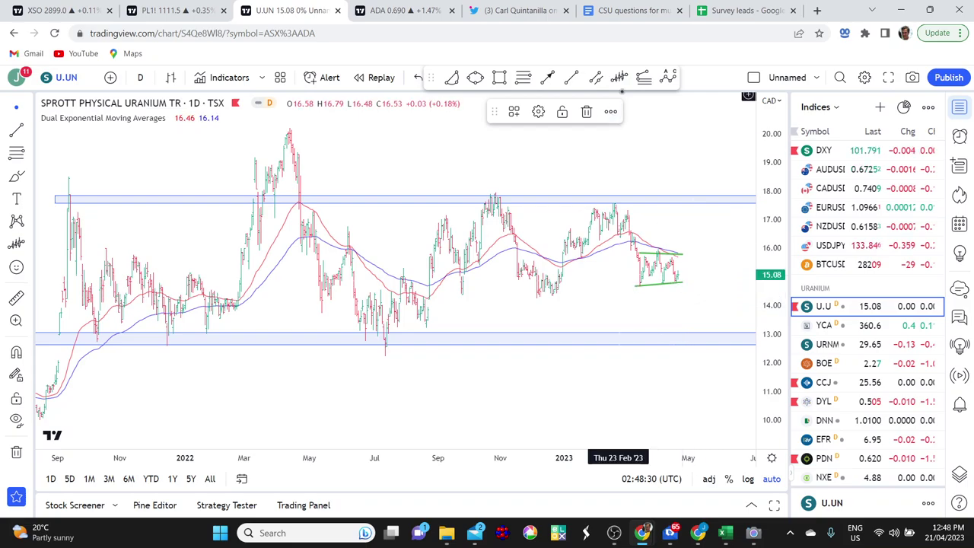
{"action": "left_click", "coordinate": [621, 79]}
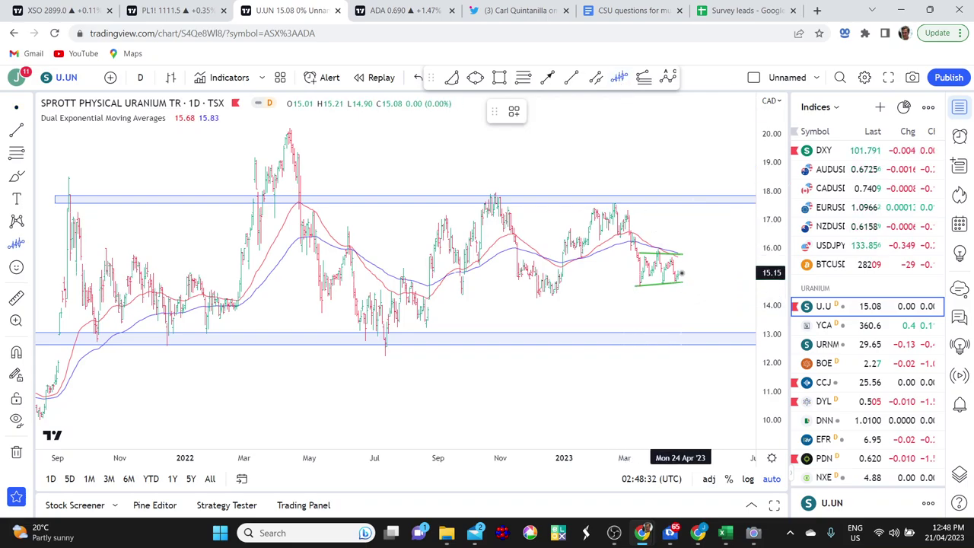
{"action": "left_click", "coordinate": [682, 274]}
{"action": "left_click", "coordinate": [697, 287]}
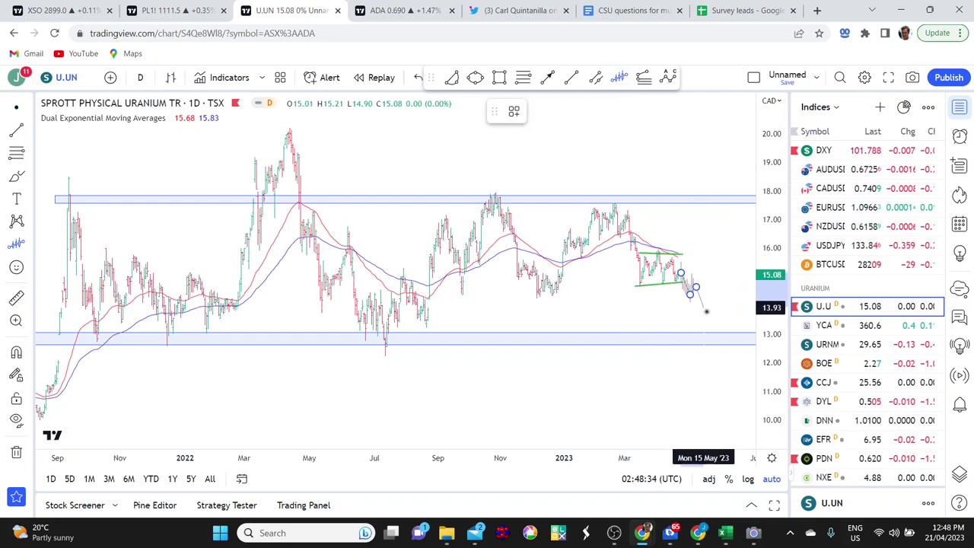
{"action": "left_click", "coordinate": [706, 312]}
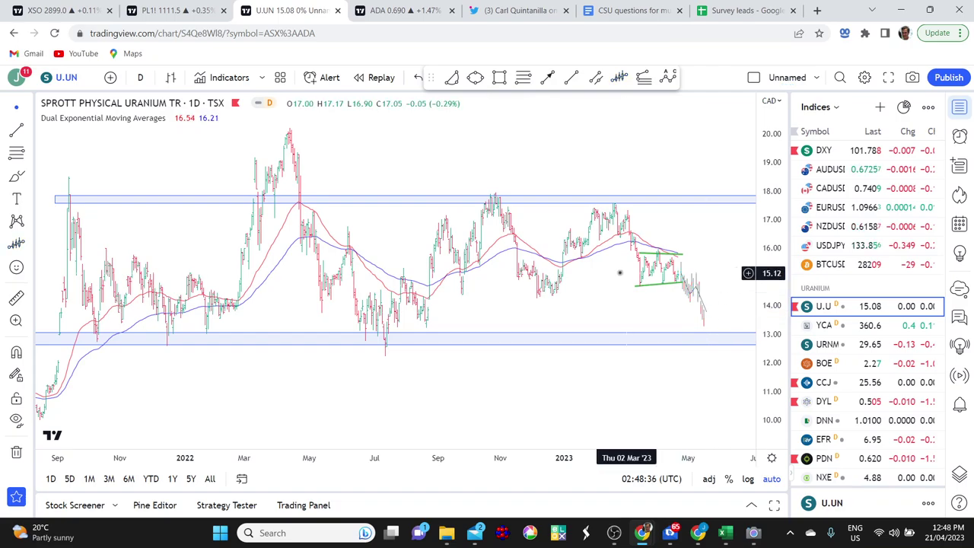
Delete the falling Ghost Feed projection below the lower trend line
{"action": "scroll", "coordinate": [735, 286], "scroll_direction": "down", "scroll_amount": 5}
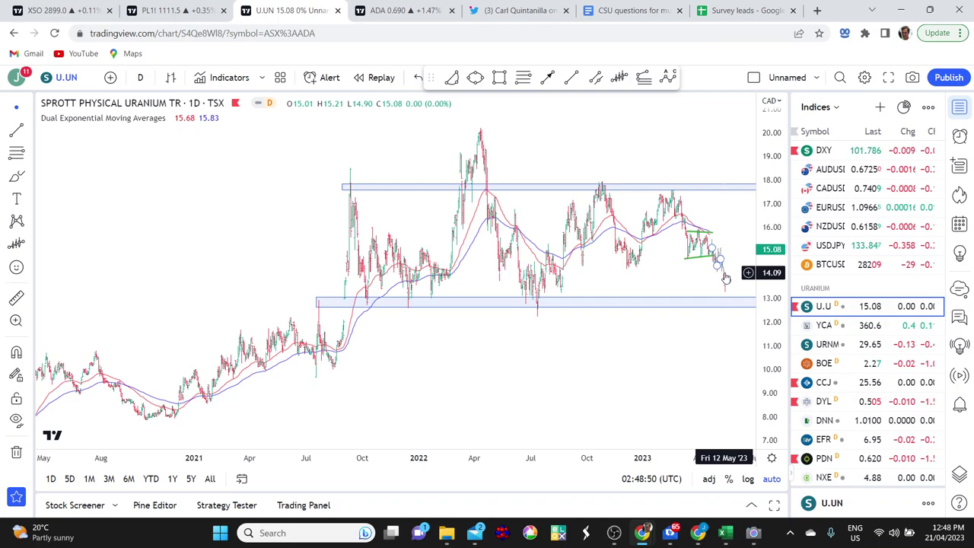
{"action": "left_click", "coordinate": [724, 275]}
{"action": "left_click", "coordinate": [724, 274]}
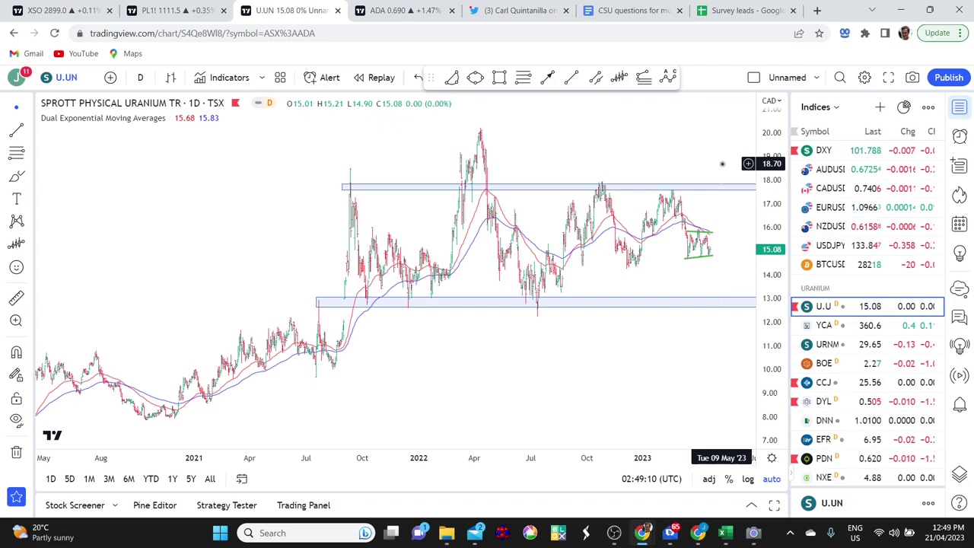
Switch to the Camera app
{"action": "scroll", "coordinate": [722, 164], "scroll_direction": "up", "scroll_amount": 3}
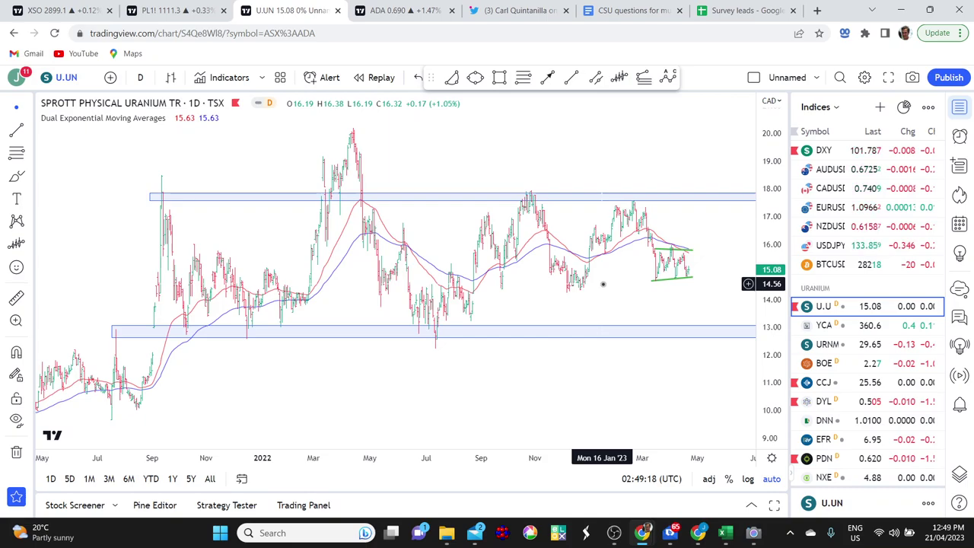
{"action": "left_click", "coordinate": [753, 533]}
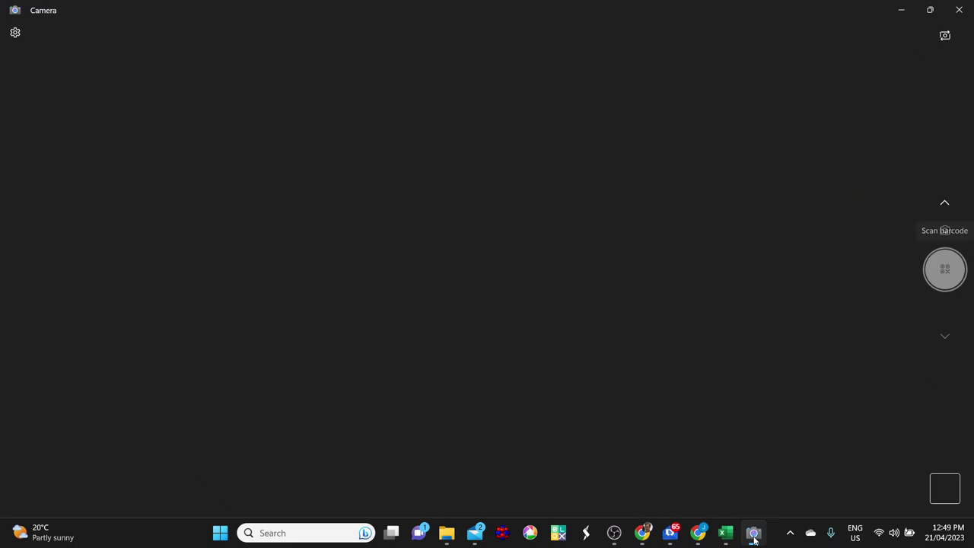